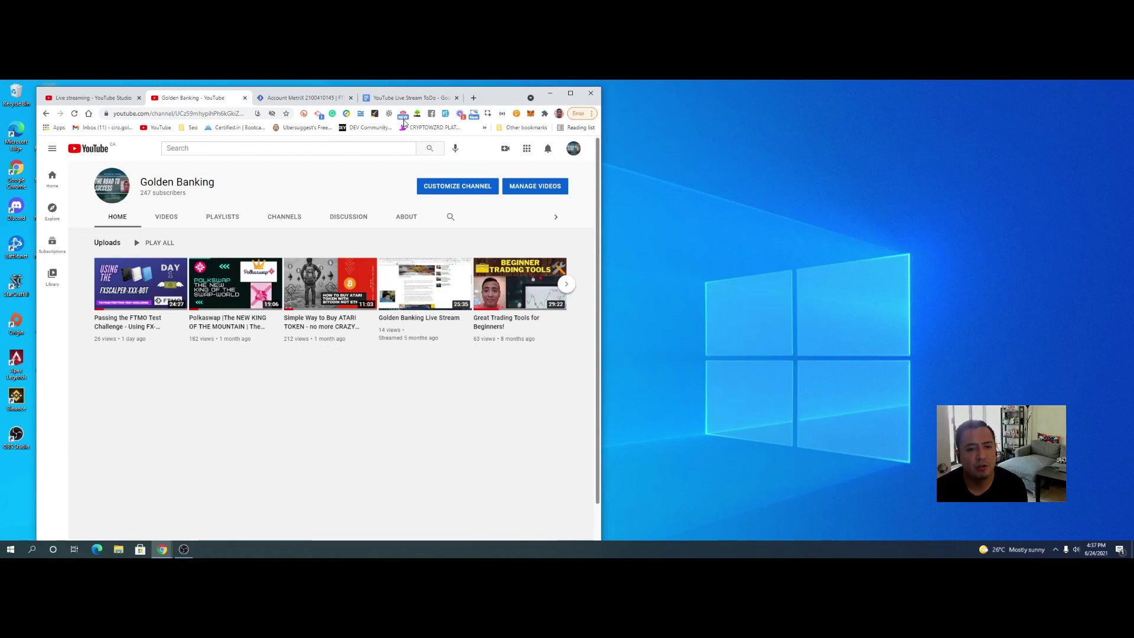
Show the free-trial account's Account MetriX results in a maximized Chrome window
{"action": "left_click", "coordinate": [312, 99]}
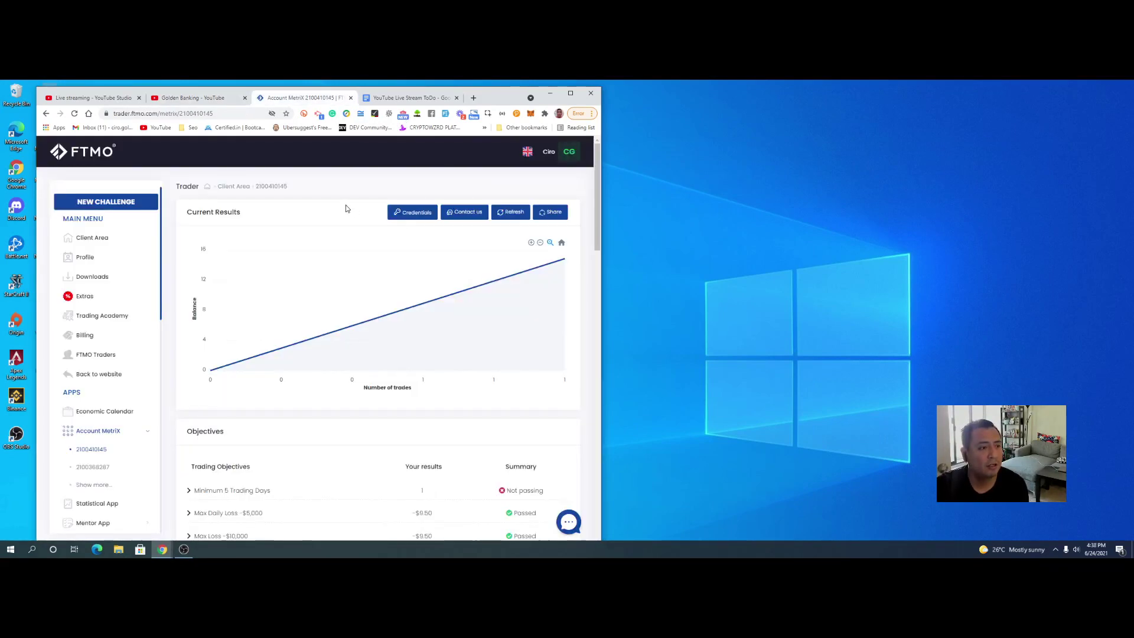
{"action": "left_click", "coordinate": [570, 93]}
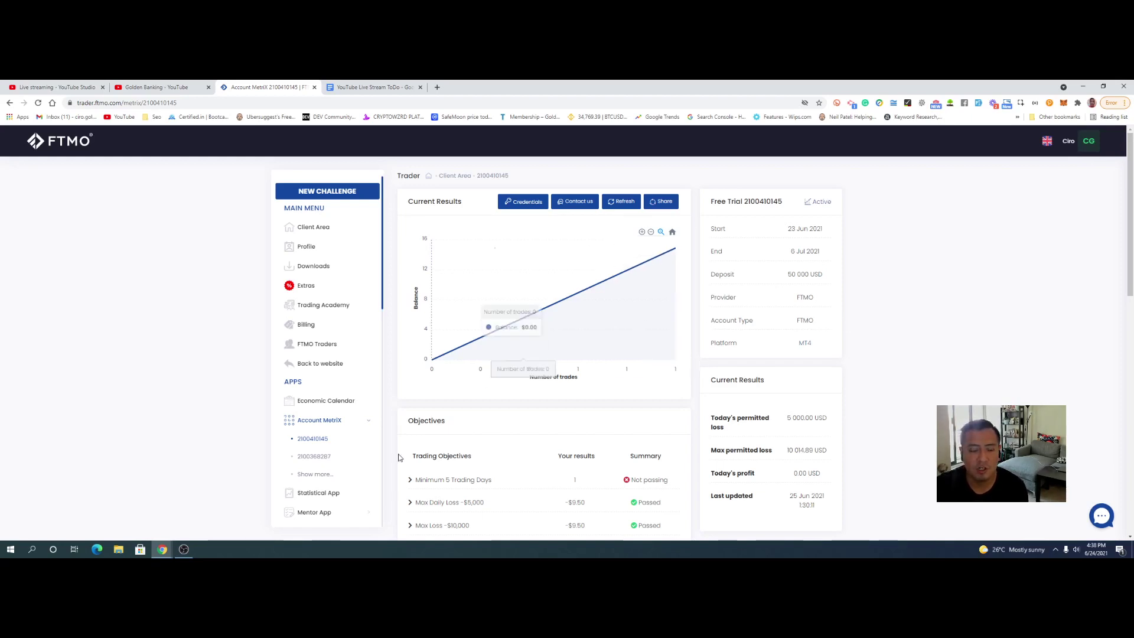
Open the RECOMMENDED USAGE XXX PDF from FX-SCALPER-X-3063's FX SCALPER XXX folder
{"action": "left_click", "coordinate": [119, 549]}
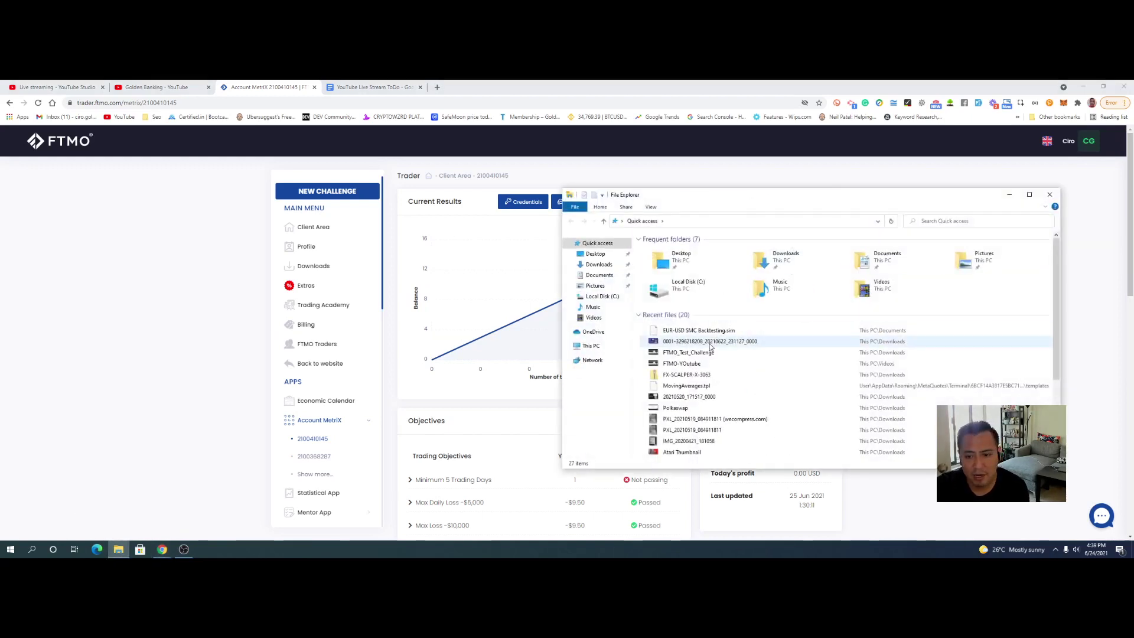
{"action": "double_click", "coordinate": [687, 375]}
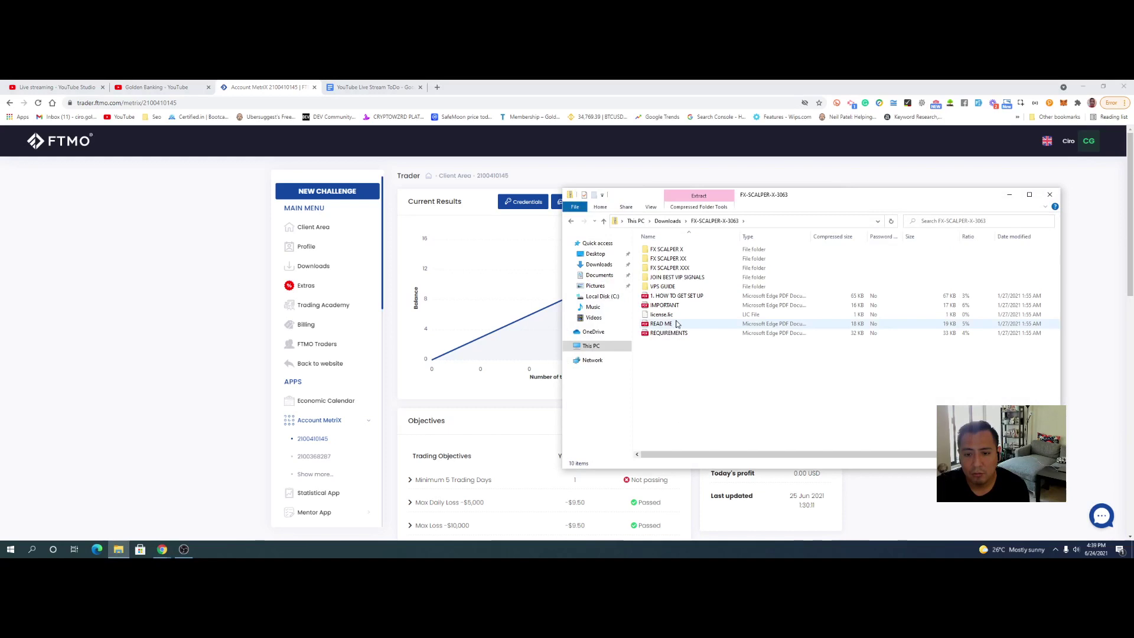
{"action": "left_click", "coordinate": [684, 269]}
{"action": "double_click", "coordinate": [683, 270]}
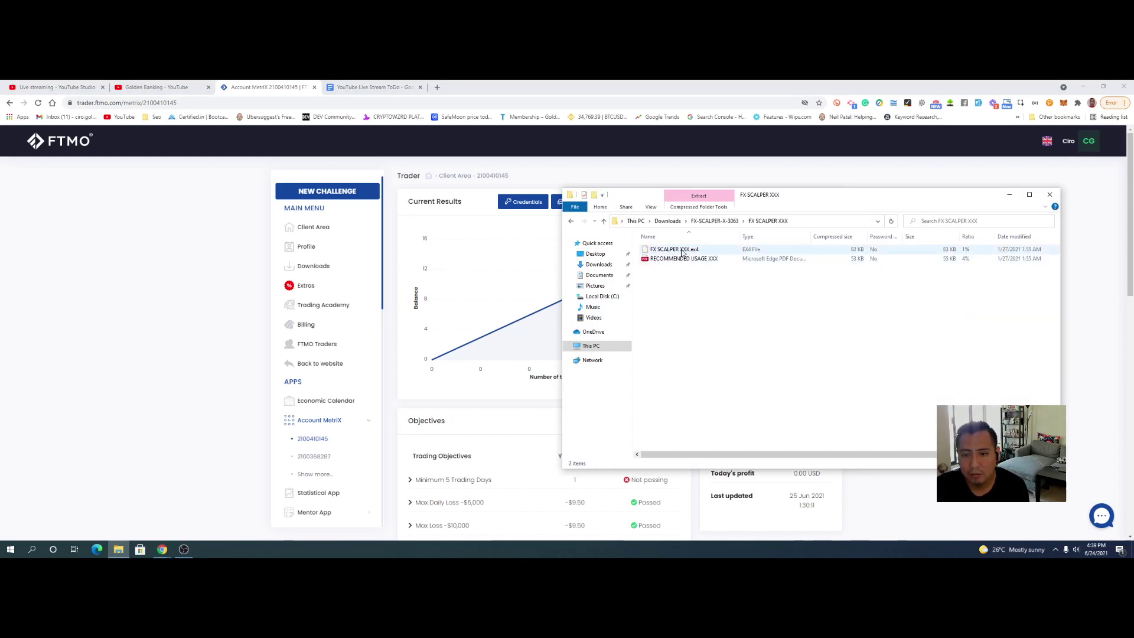
{"action": "double_click", "coordinate": [677, 260]}
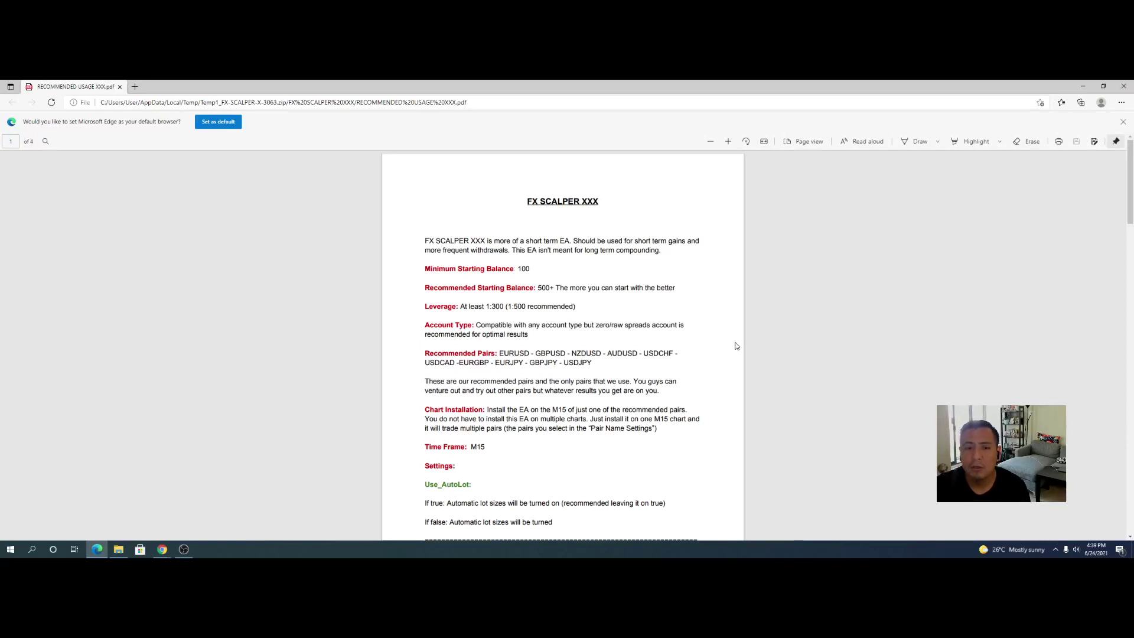
{"action": "scroll", "coordinate": [764, 280], "scroll_direction": "down", "scroll_amount": 1}
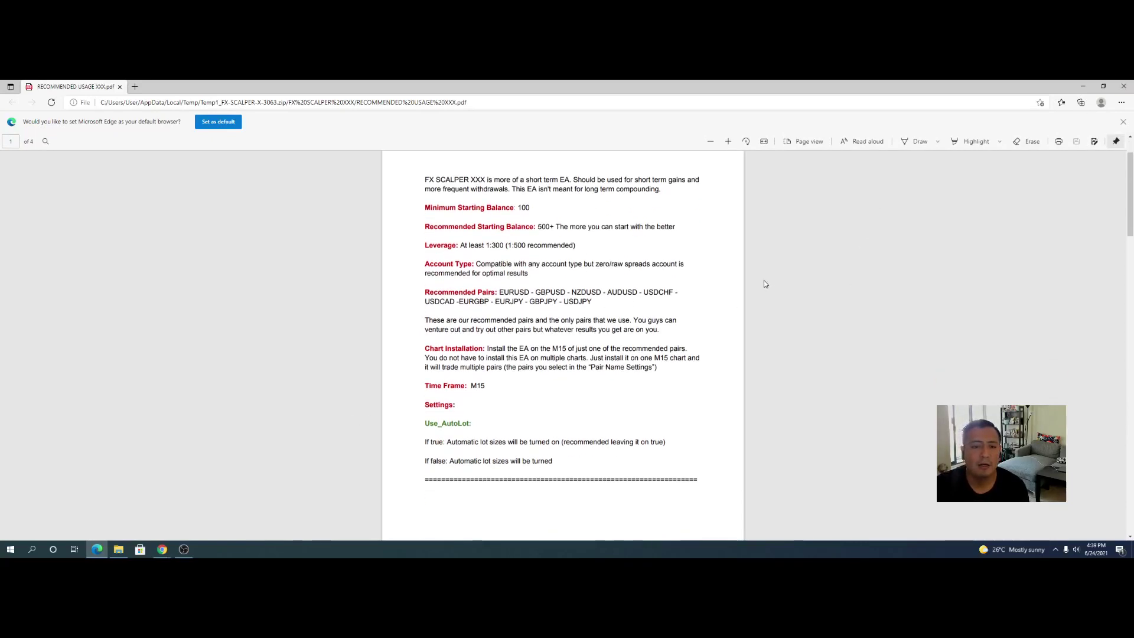
{"action": "double_click", "coordinate": [547, 292]}
{"action": "left_click", "coordinate": [559, 291]}
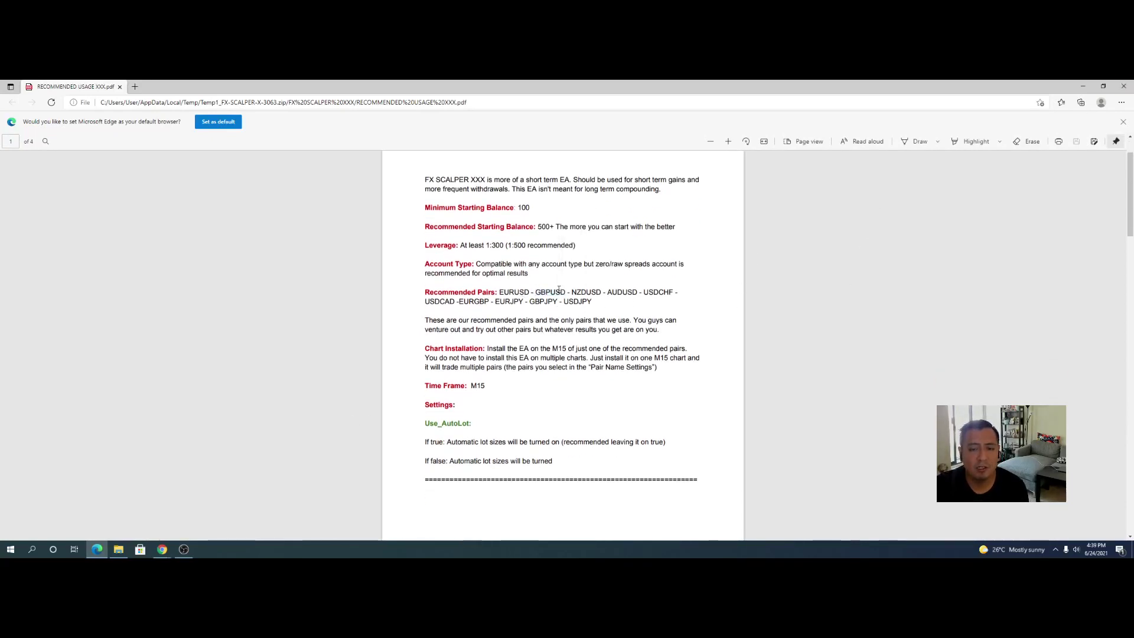
{"action": "left_click_drag", "start_coordinate": [459, 300], "coordinate": [558, 299]}
{"action": "left_click", "coordinate": [550, 302]}
{"action": "left_click", "coordinate": [539, 291]}
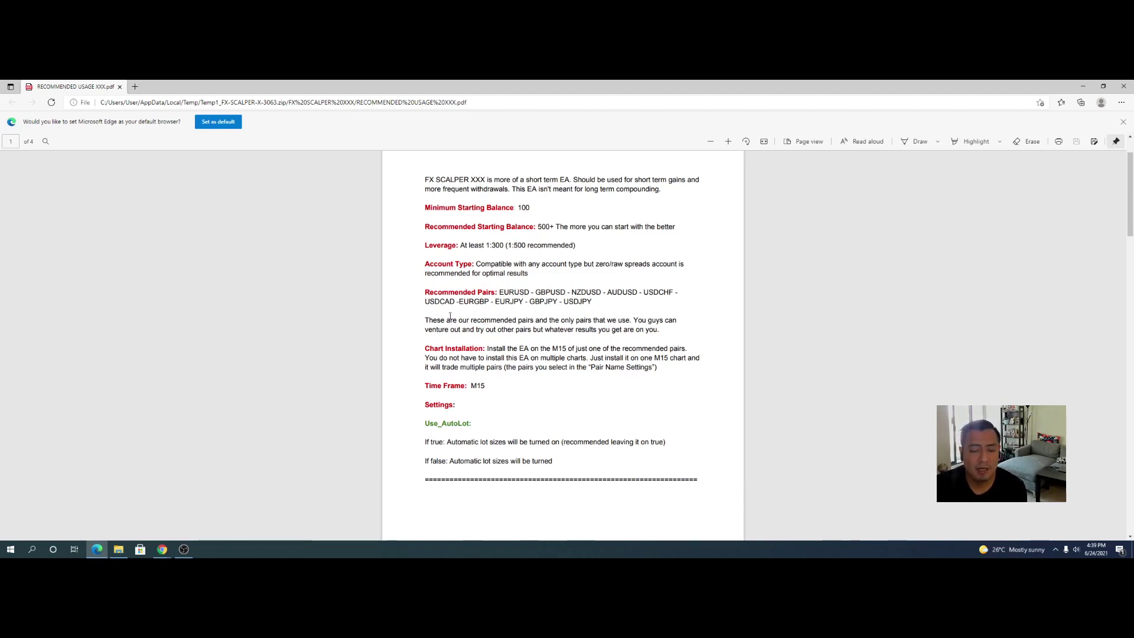
{"action": "left_click_drag", "start_coordinate": [534, 329], "coordinate": [640, 328]}
{"action": "left_click", "coordinate": [644, 324]}
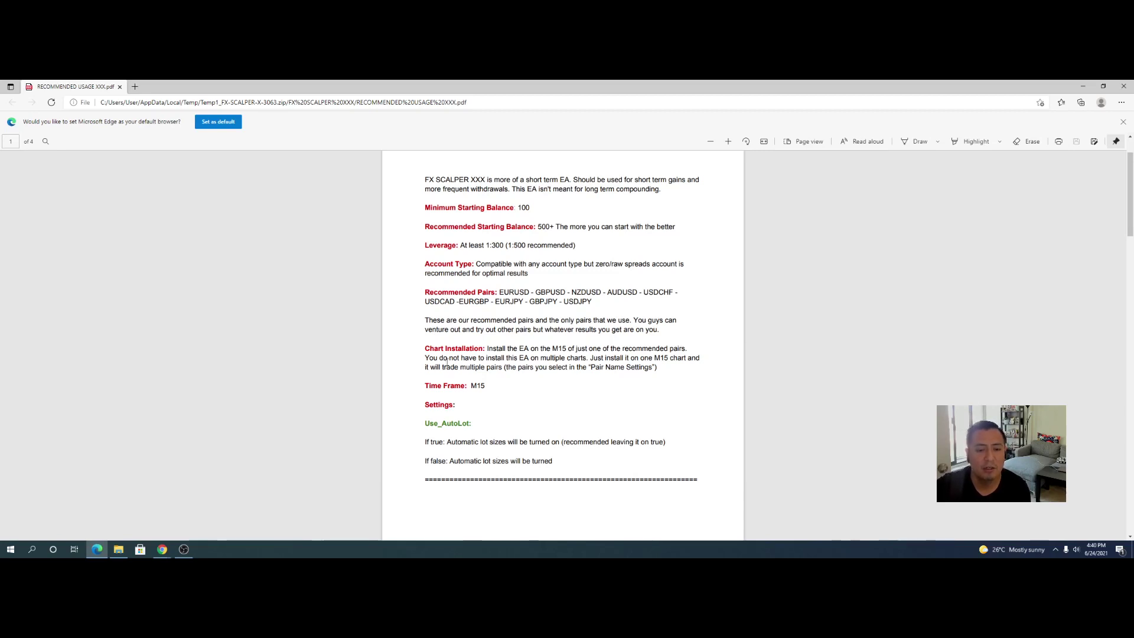
{"action": "scroll", "coordinate": [555, 342], "scroll_direction": "down", "scroll_amount": 2}
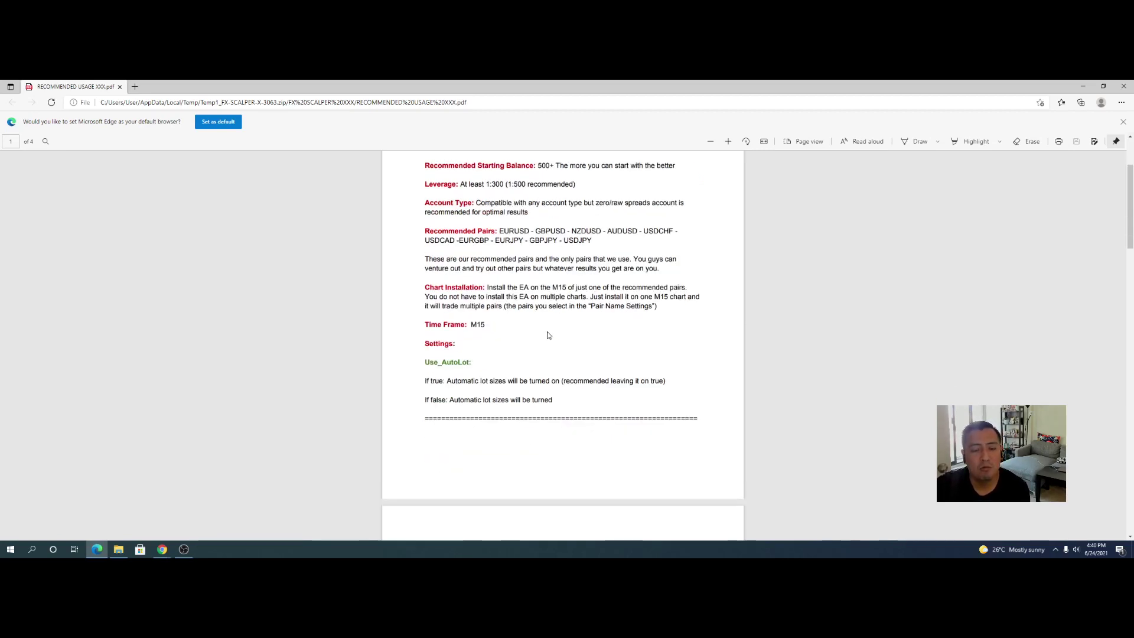
{"action": "scroll", "coordinate": [548, 335], "scroll_direction": "up", "scroll_amount": 4}
{"action": "left_click_drag", "start_coordinate": [474, 410], "coordinate": [627, 420]}
{"action": "left_click", "coordinate": [594, 421]}
{"action": "scroll", "coordinate": [594, 421], "scroll_direction": "down", "scroll_amount": 3}
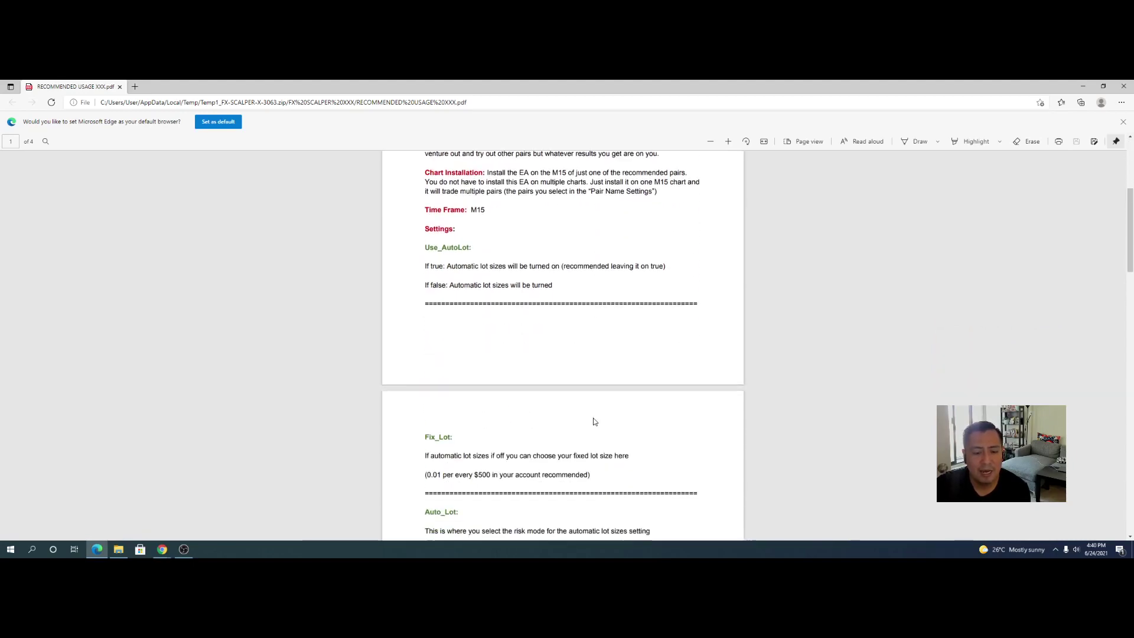
{"action": "scroll", "coordinate": [594, 421], "scroll_direction": "down", "scroll_amount": 7}
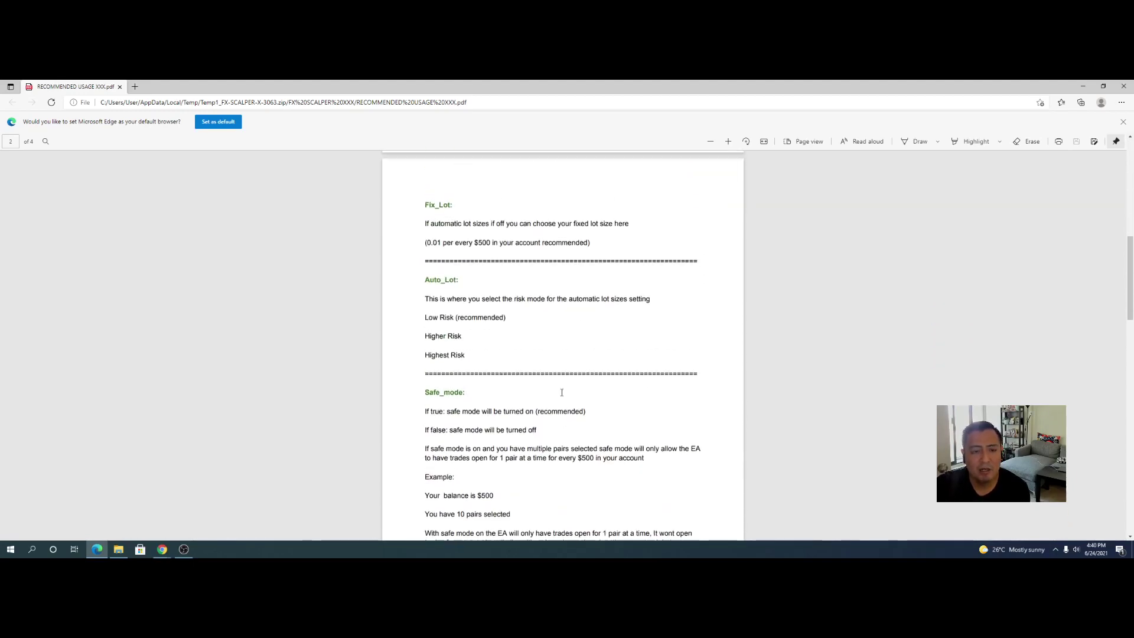
{"action": "scroll", "coordinate": [562, 392], "scroll_direction": "up", "scroll_amount": 14}
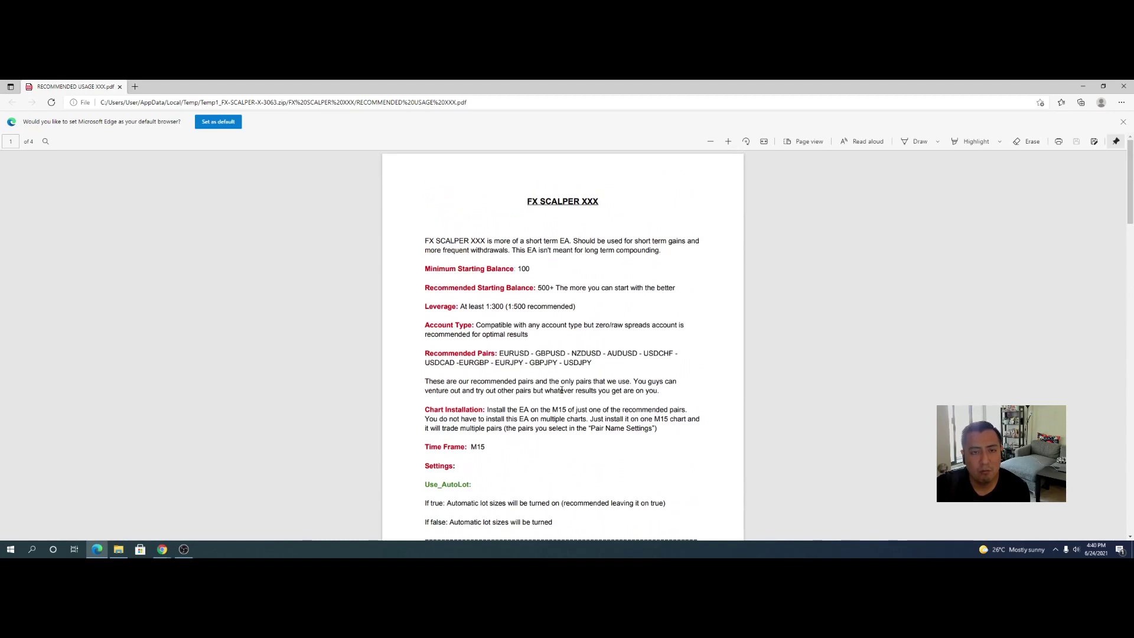
{"action": "scroll", "coordinate": [562, 390], "scroll_direction": "down", "scroll_amount": 1}
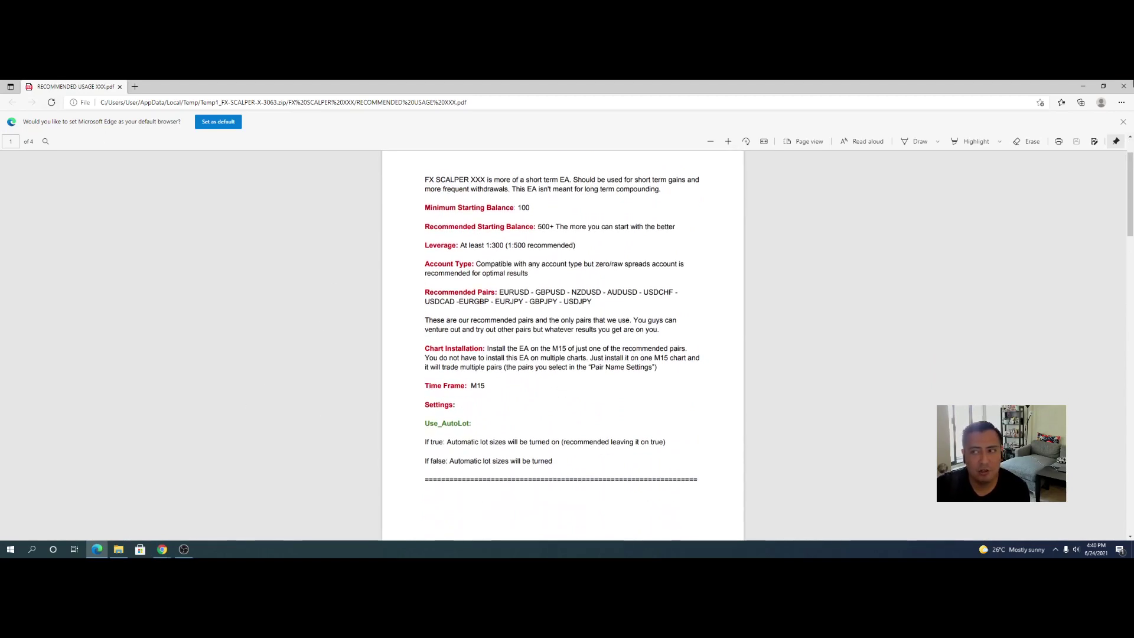
{"action": "left_click", "coordinate": [1102, 86]}
Return to the FTMO results page and scroll through the balance chart and objectives
{"action": "left_click", "coordinate": [354, 295]}
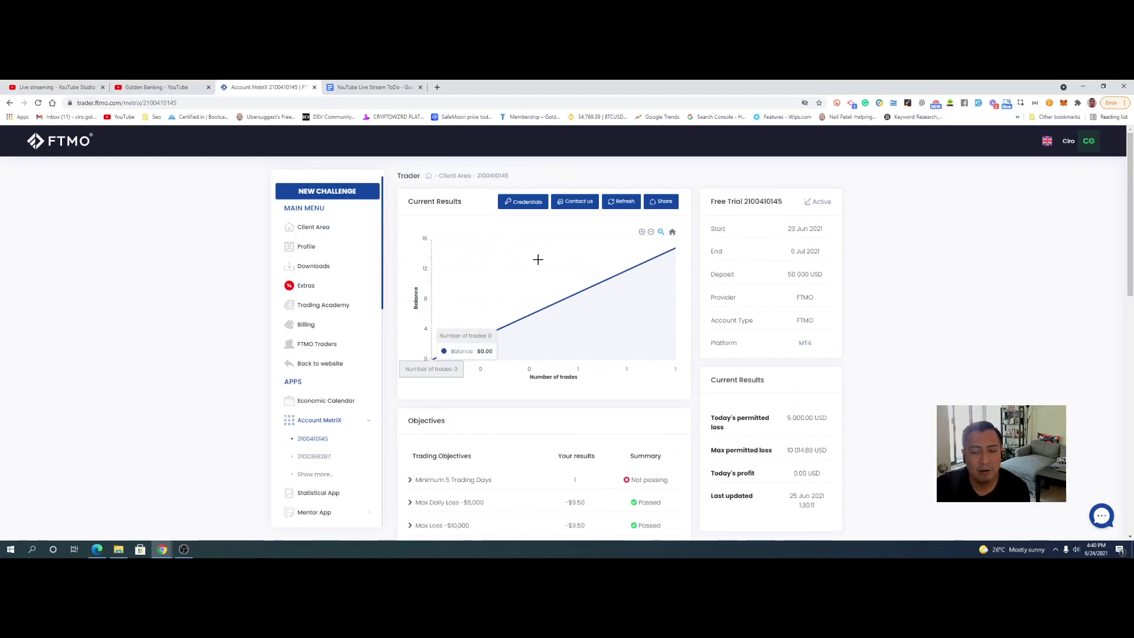
{"action": "scroll", "coordinate": [538, 259], "scroll_direction": "down", "scroll_amount": 1}
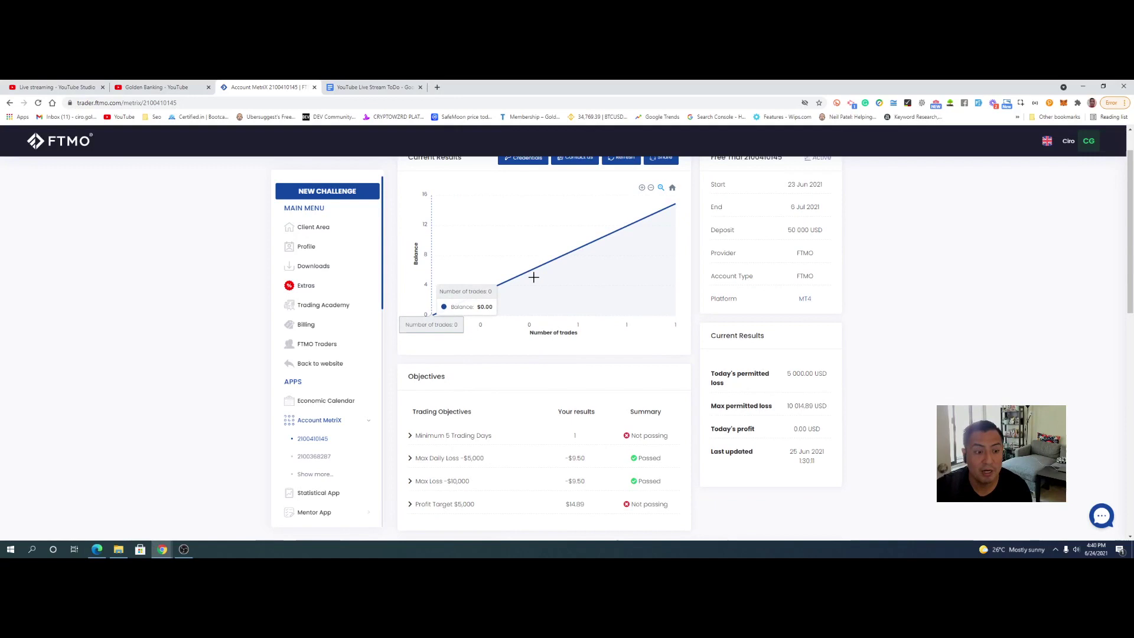
{"action": "scroll", "coordinate": [679, 371], "scroll_direction": "up", "scroll_amount": 1}
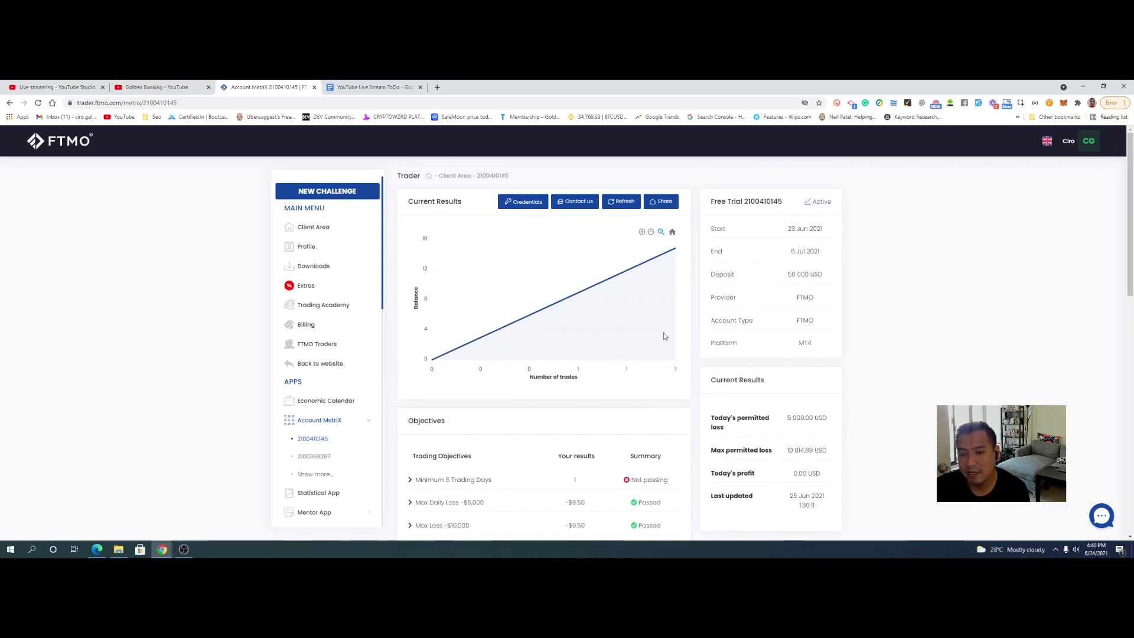
{"action": "scroll", "coordinate": [655, 329], "scroll_direction": "down", "scroll_amount": 2}
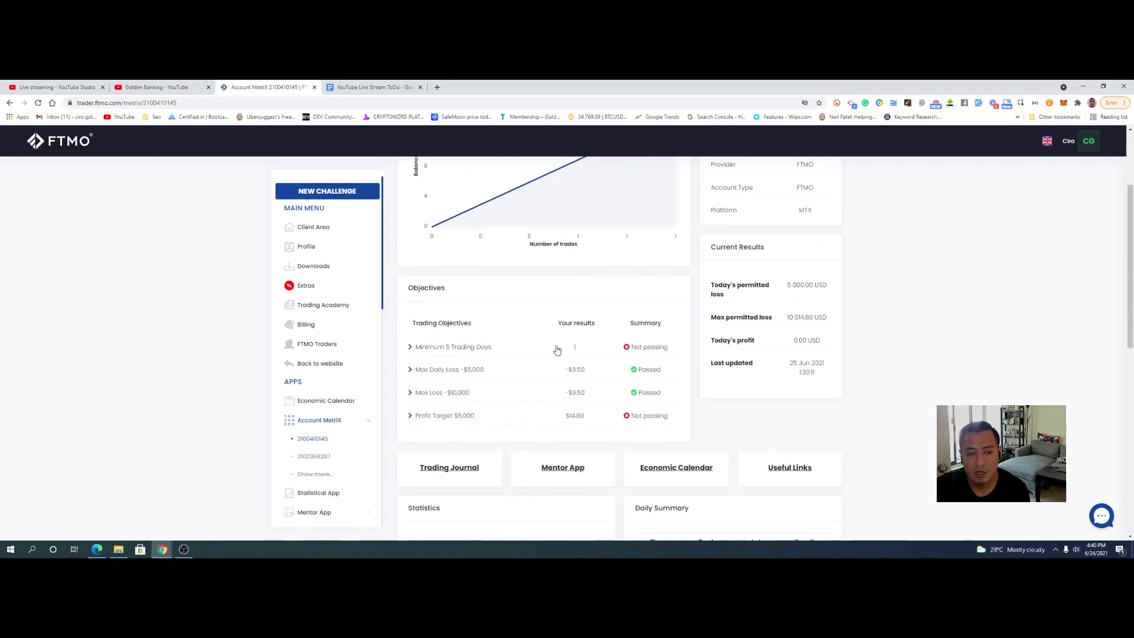
{"action": "scroll", "coordinate": [557, 350], "scroll_direction": "up", "scroll_amount": 2}
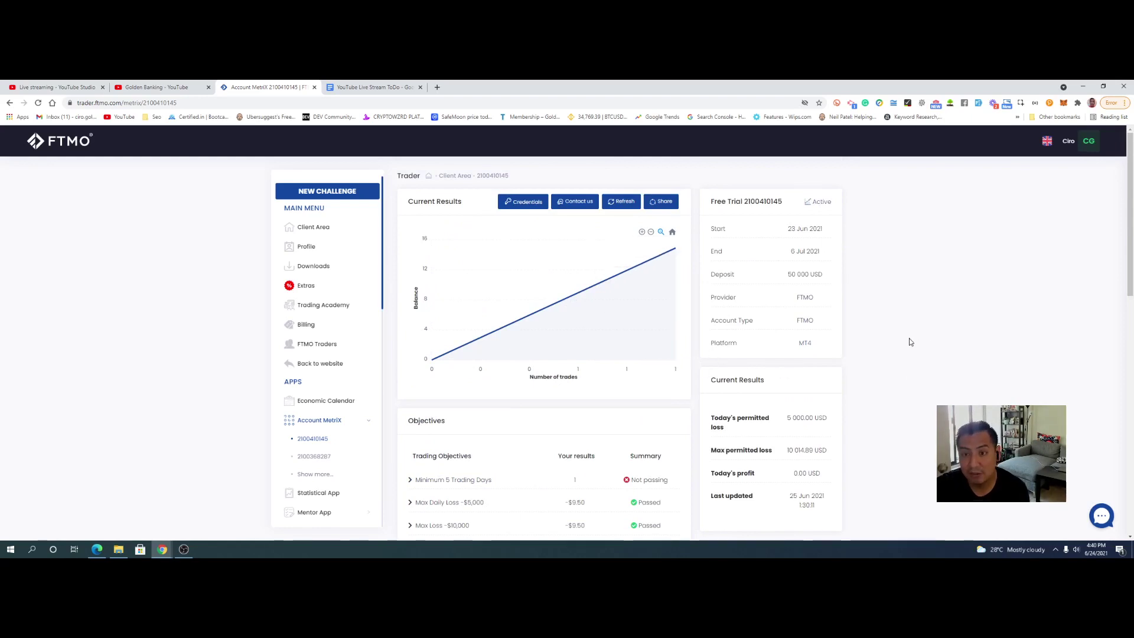
{"action": "scroll", "coordinate": [878, 331], "scroll_direction": "down", "scroll_amount": 8}
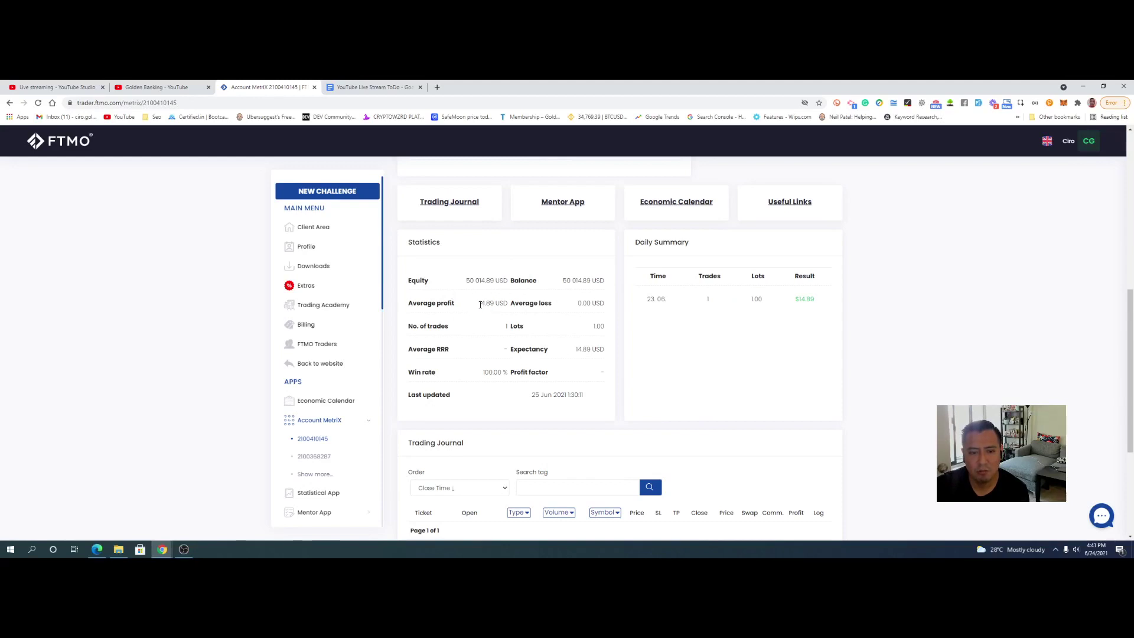
Highlight the 14.89 average profit and the -3.00 USDCAD trade commission
{"action": "left_click_drag", "start_coordinate": [480, 304], "coordinate": [496, 304]}
{"action": "left_click", "coordinate": [516, 339]}
{"action": "scroll", "coordinate": [550, 353], "scroll_direction": "down", "scroll_amount": 4}
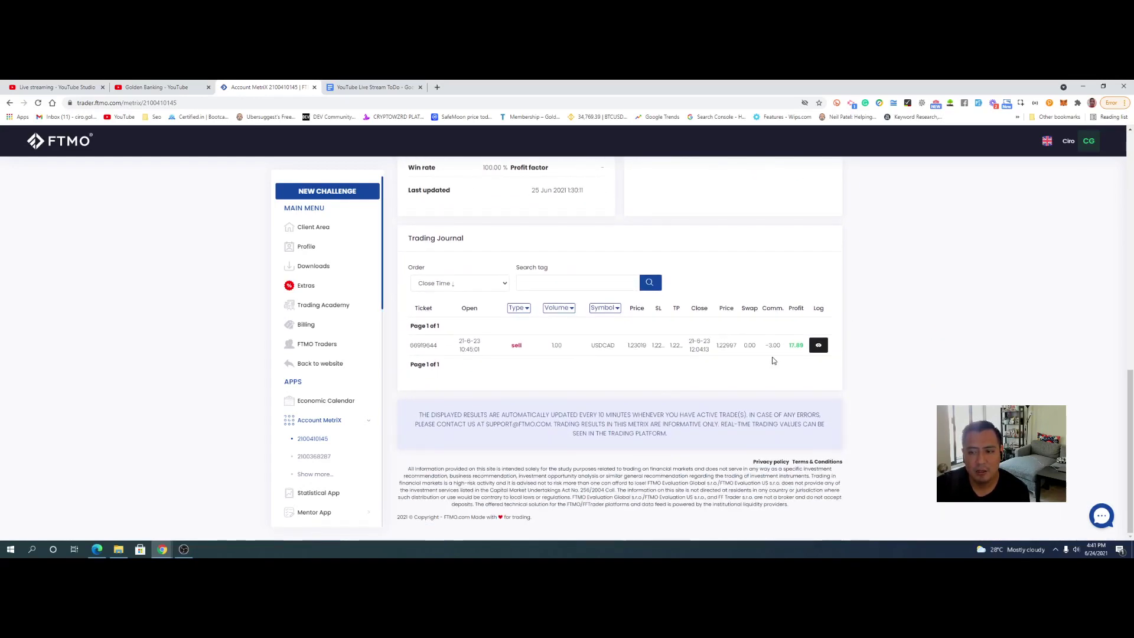
{"action": "left_click_drag", "start_coordinate": [767, 345], "coordinate": [791, 344]}
{"action": "left_click", "coordinate": [778, 343]}
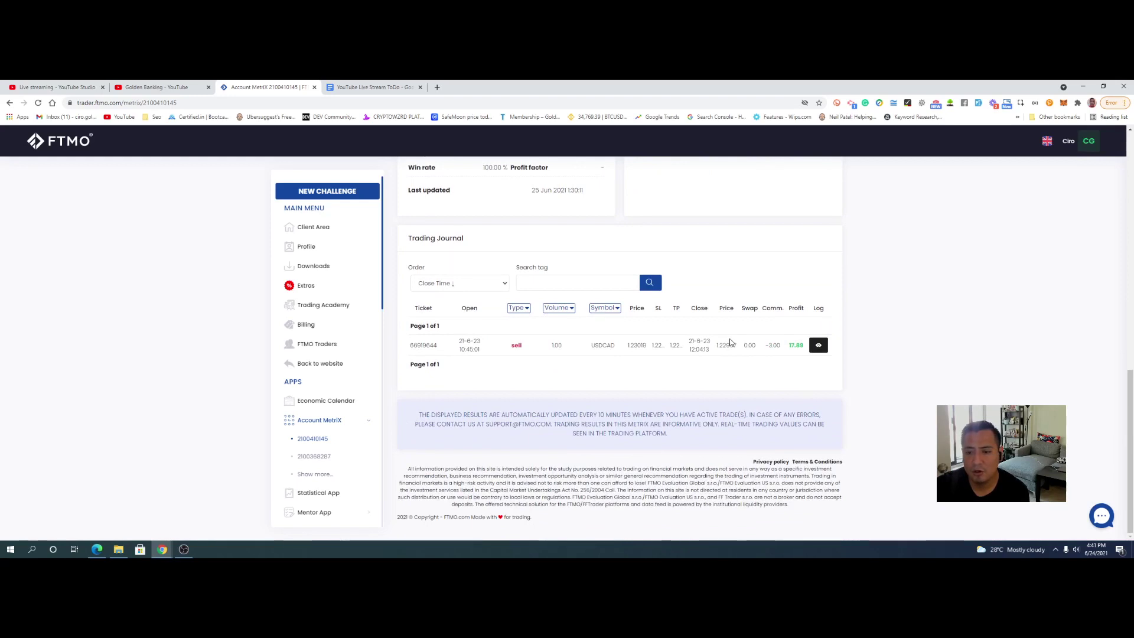
{"action": "scroll", "coordinate": [731, 342], "scroll_direction": "up", "scroll_amount": 8}
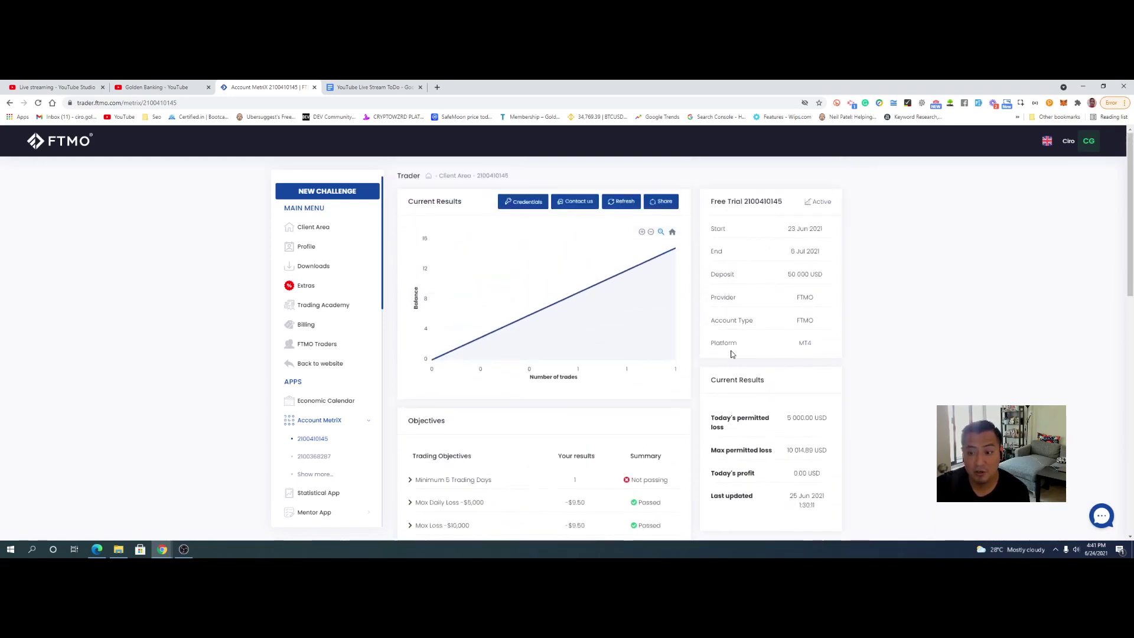
{"action": "mouse_move", "coordinate": [606, 245]}
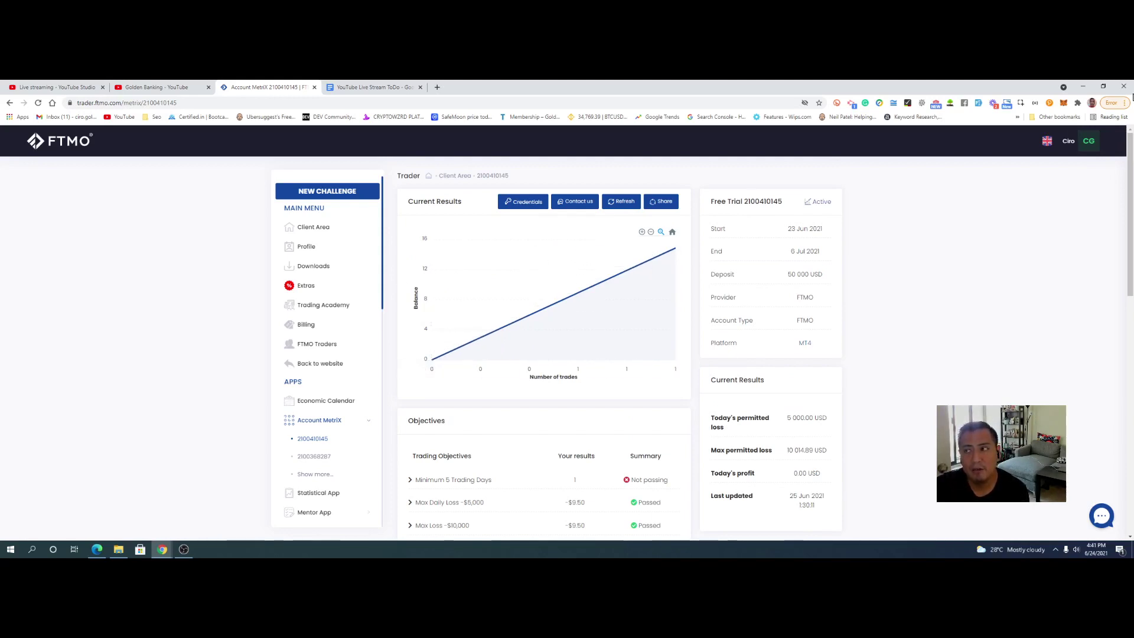
Minimize Chrome and launch the saved Remote Desktop connection, accepting the certificate warning
{"action": "left_click", "coordinate": [1104, 88]}
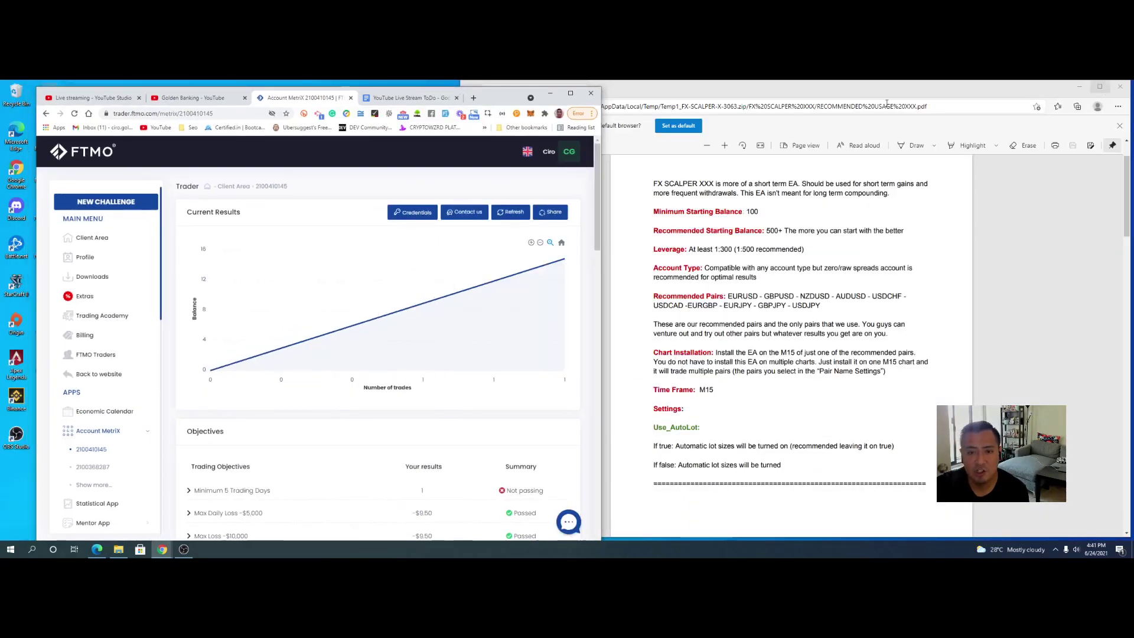
{"action": "left_click", "coordinate": [549, 96]}
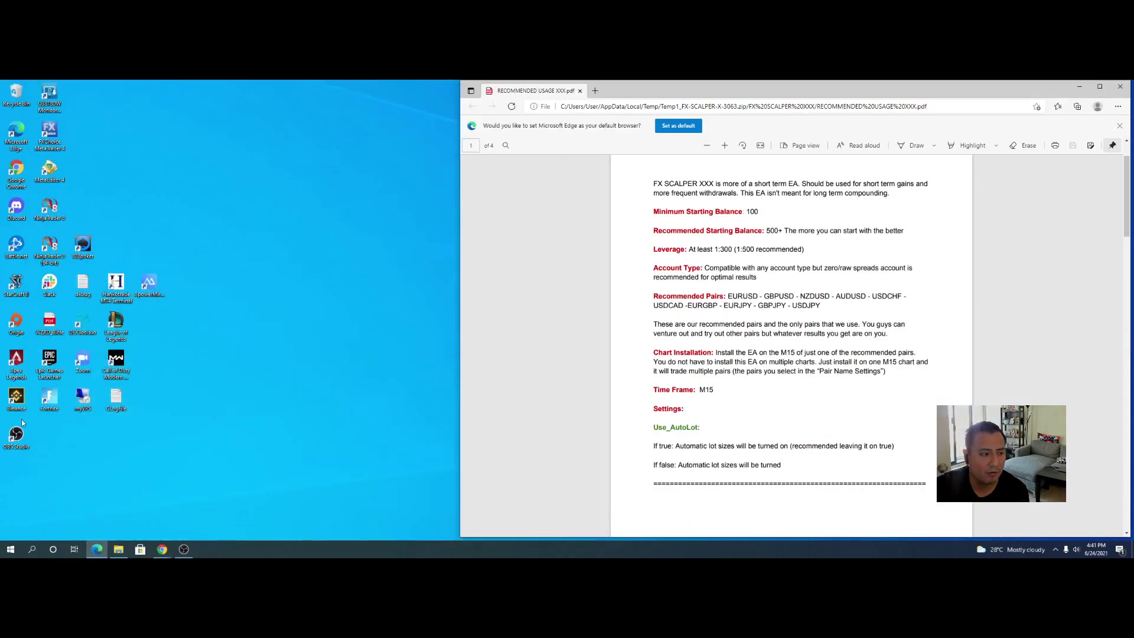
{"action": "double_click", "coordinate": [86, 397]}
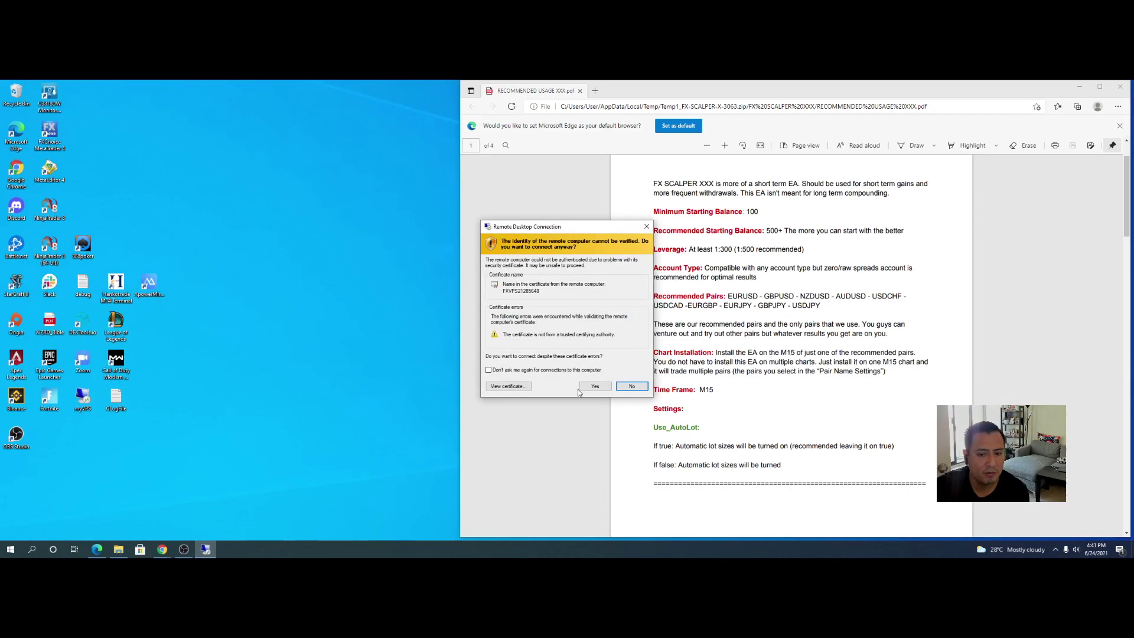
{"action": "left_click", "coordinate": [597, 384]}
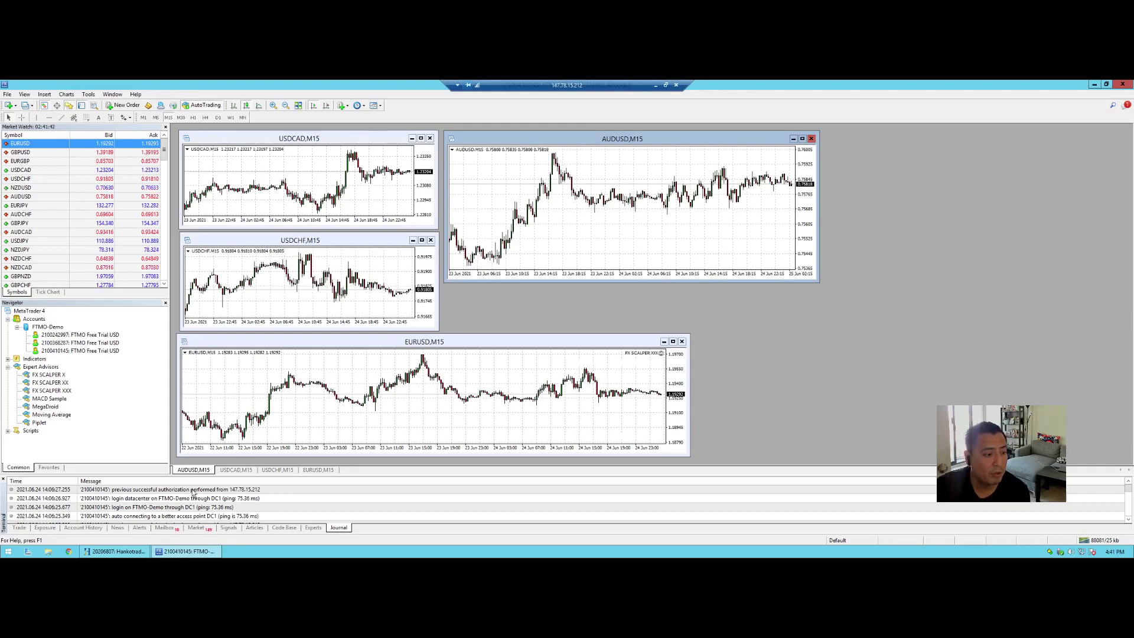
Set the EURUSD M15 FX SCALPER XXX Safe_mode input to false, then switch to the other MT4 window
{"action": "left_click", "coordinate": [662, 354]}
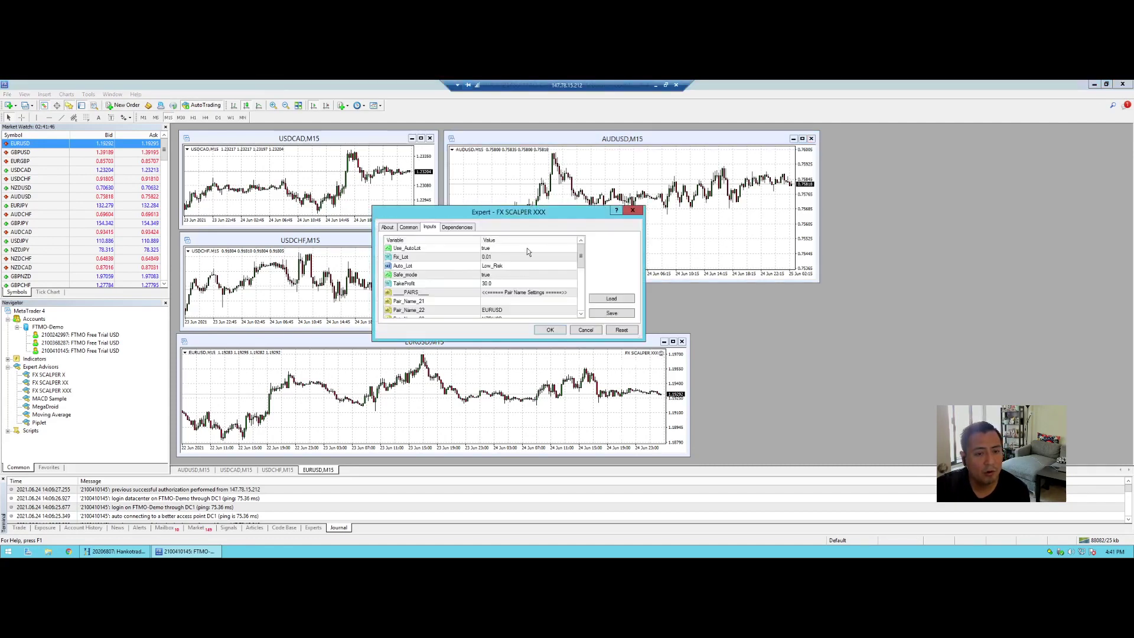
{"action": "left_click_drag", "start_coordinate": [579, 262], "coordinate": [579, 275]}
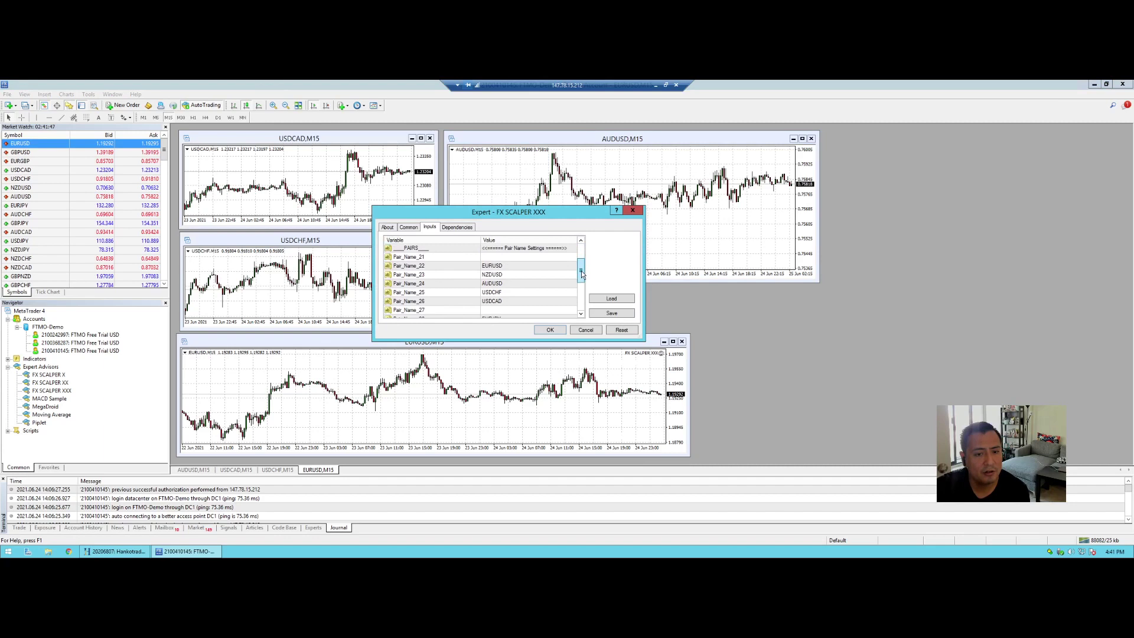
{"action": "scroll", "coordinate": [580, 275], "scroll_direction": "down", "scroll_amount": 5}
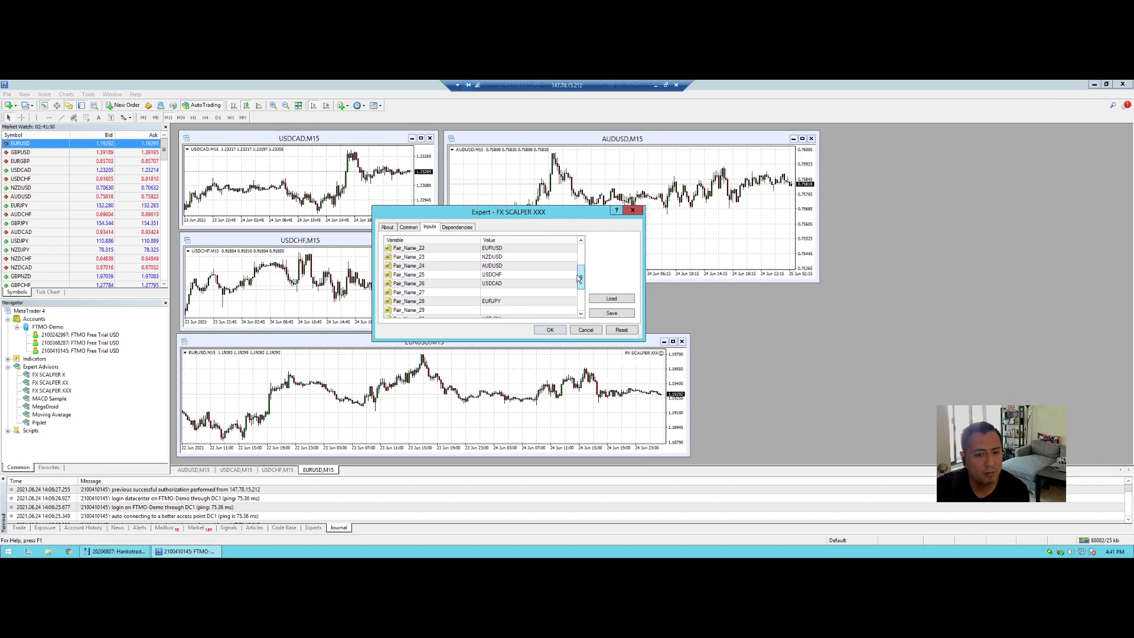
{"action": "left_click_drag", "start_coordinate": [580, 284], "coordinate": [577, 252]}
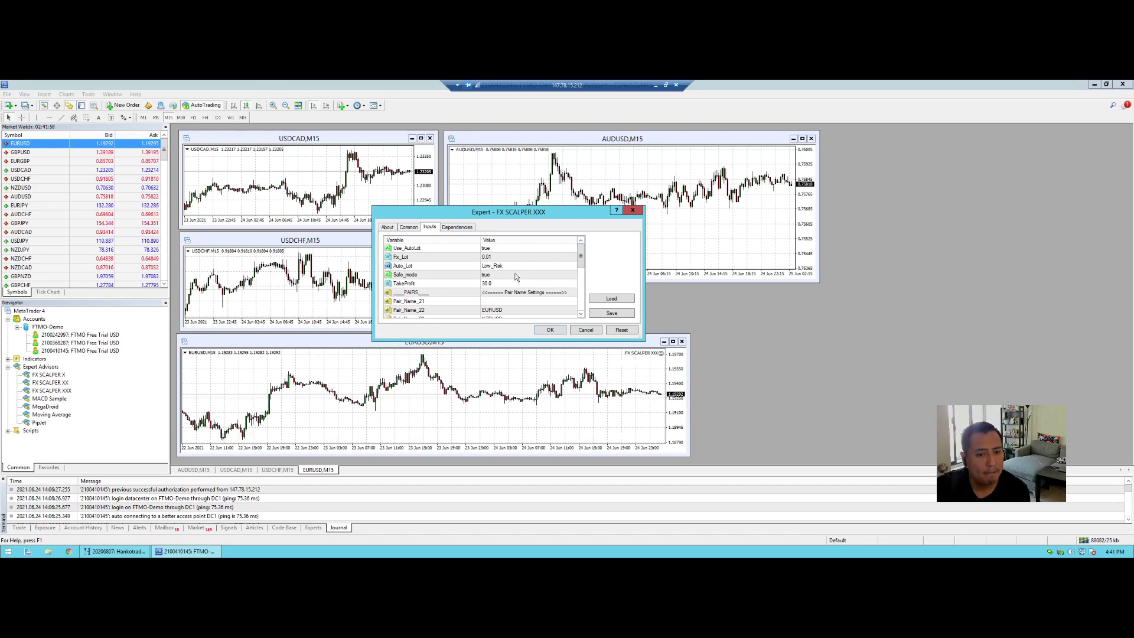
{"action": "left_click", "coordinate": [487, 276]}
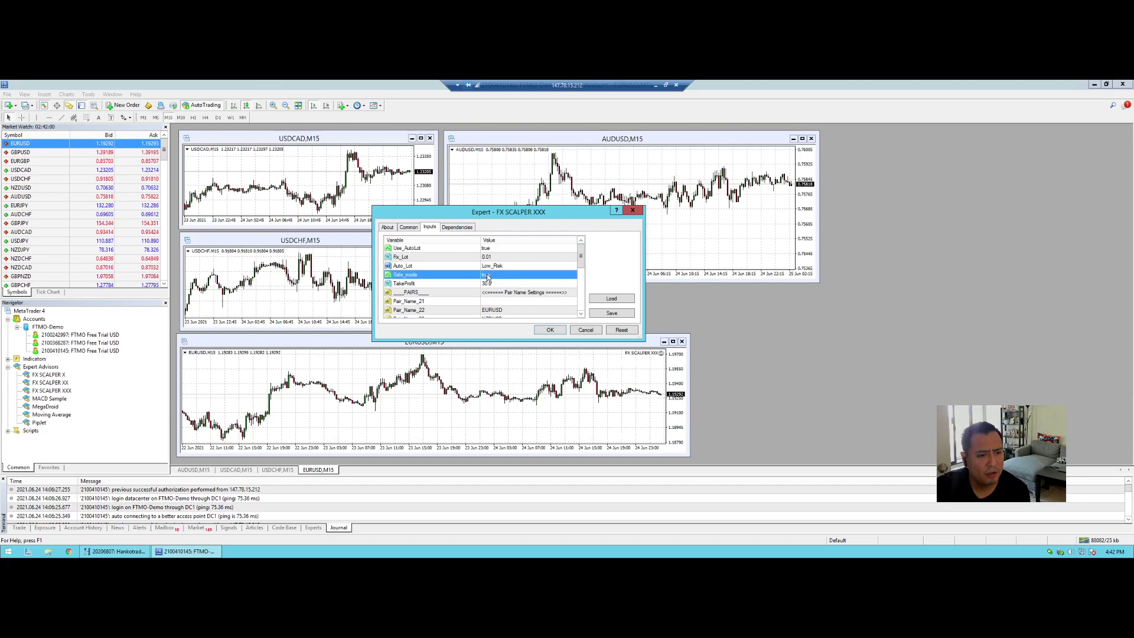
{"action": "left_click", "coordinate": [487, 276]}
{"action": "left_click", "coordinate": [488, 275]}
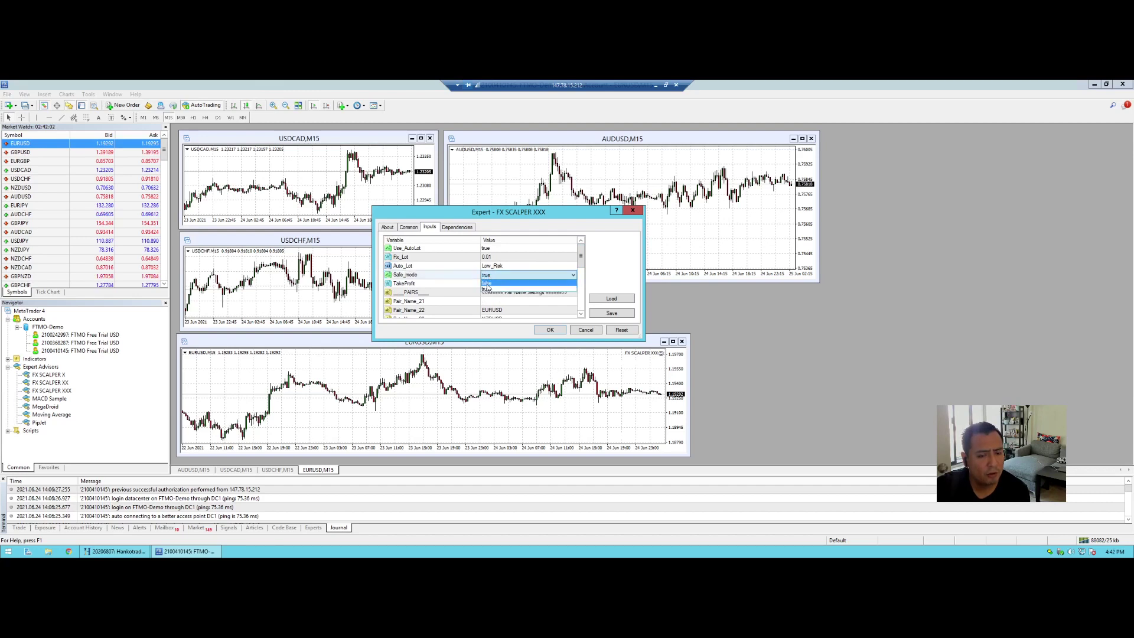
{"action": "left_click", "coordinate": [487, 284]}
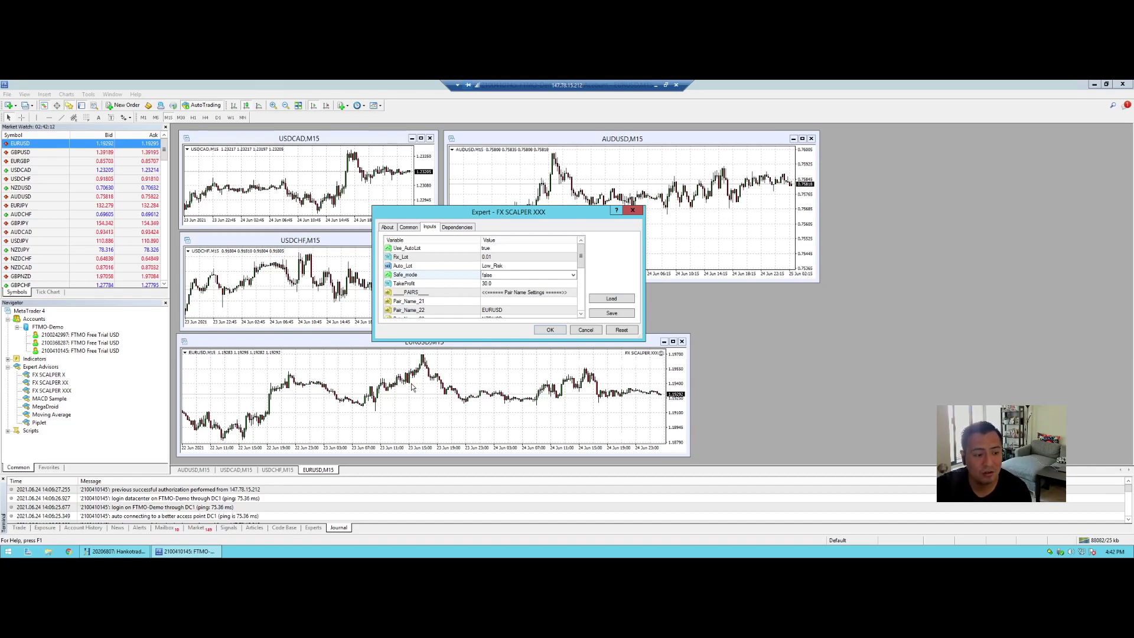
{"action": "key", "text": "alt+Tab"}
{"action": "key", "text": "alt+Tab"}
{"action": "key", "text": "alt+Tab"}
{"action": "key", "text": "alt+Tab"}
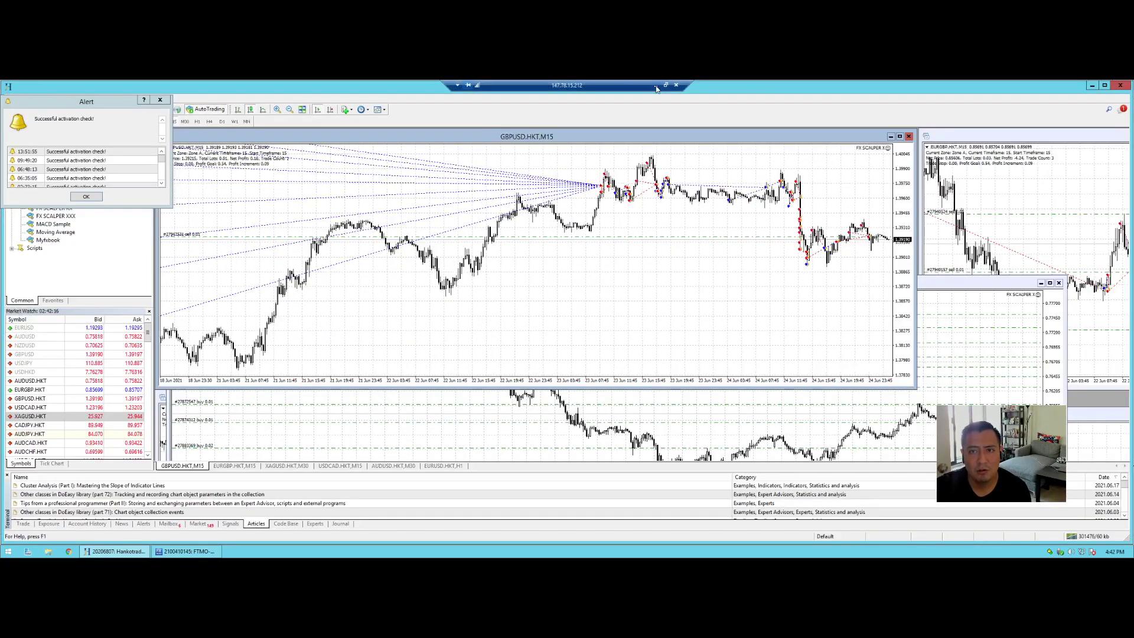
{"action": "left_click", "coordinate": [656, 86]}
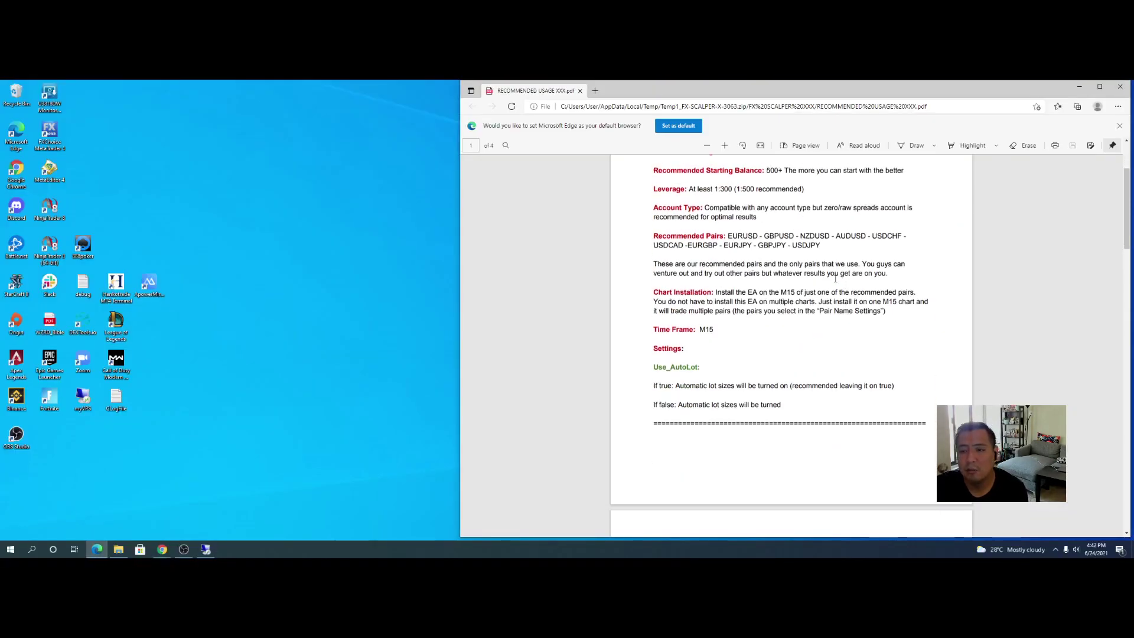
{"action": "scroll", "coordinate": [836, 279], "scroll_direction": "down", "scroll_amount": 10}
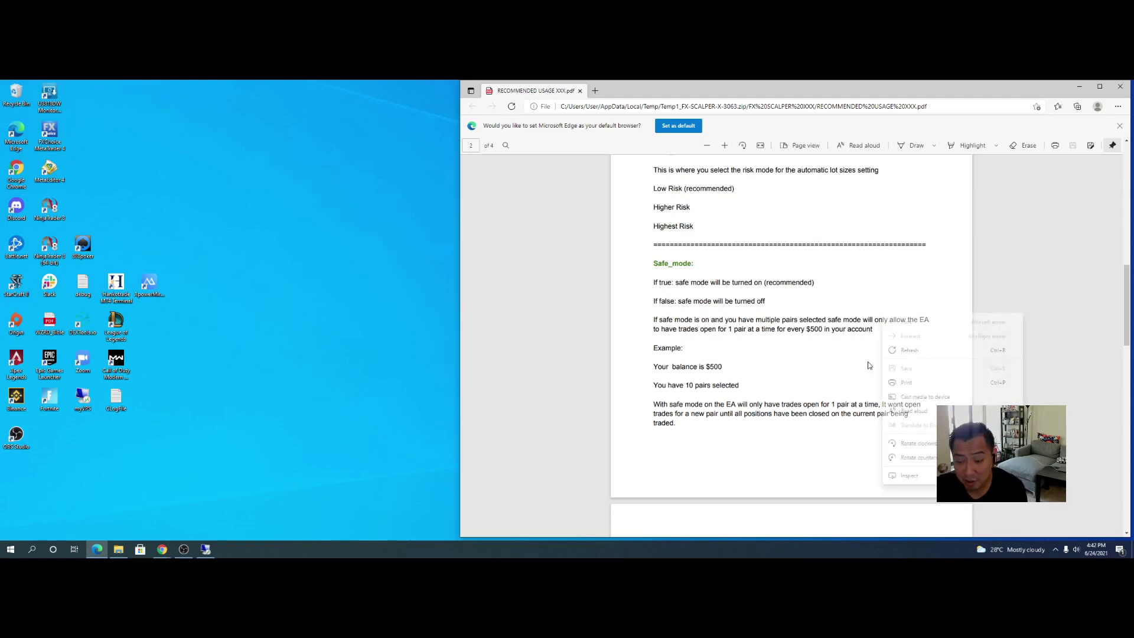
{"action": "scroll", "coordinate": [869, 334], "scroll_direction": "down", "scroll_amount": 6}
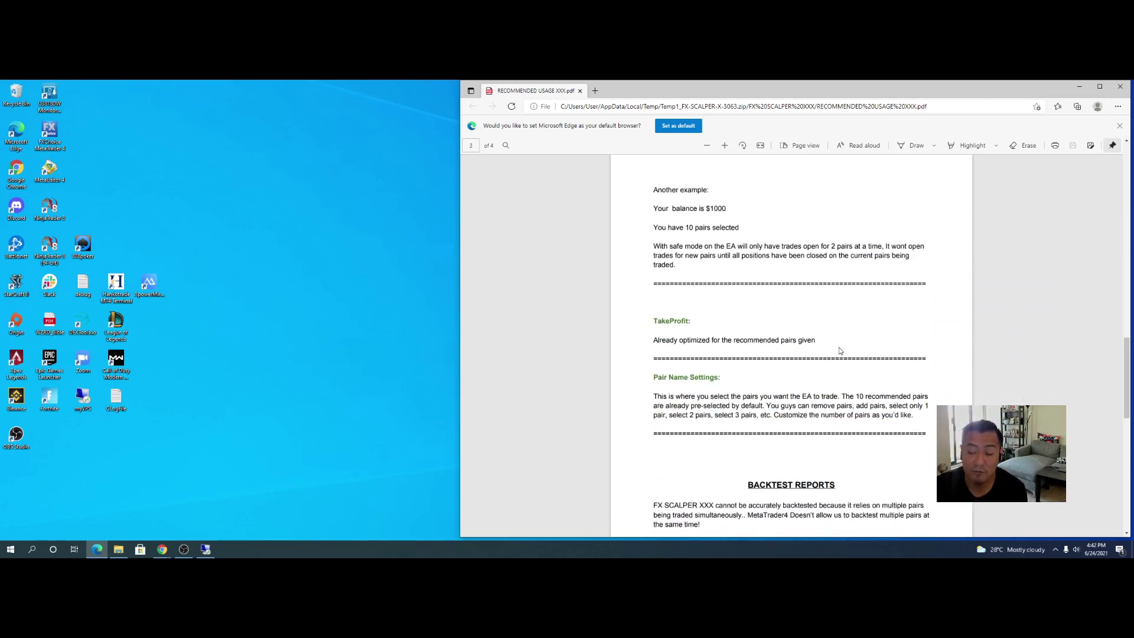
{"action": "scroll", "coordinate": [851, 349], "scroll_direction": "up", "scroll_amount": 1}
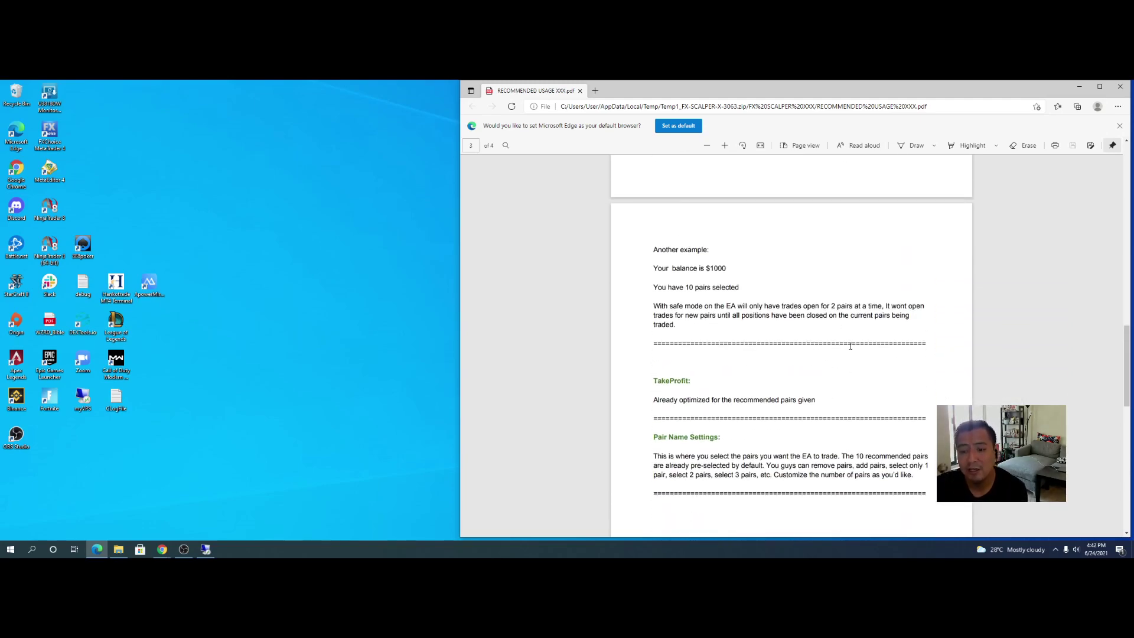
{"action": "scroll", "coordinate": [851, 346], "scroll_direction": "up", "scroll_amount": 10}
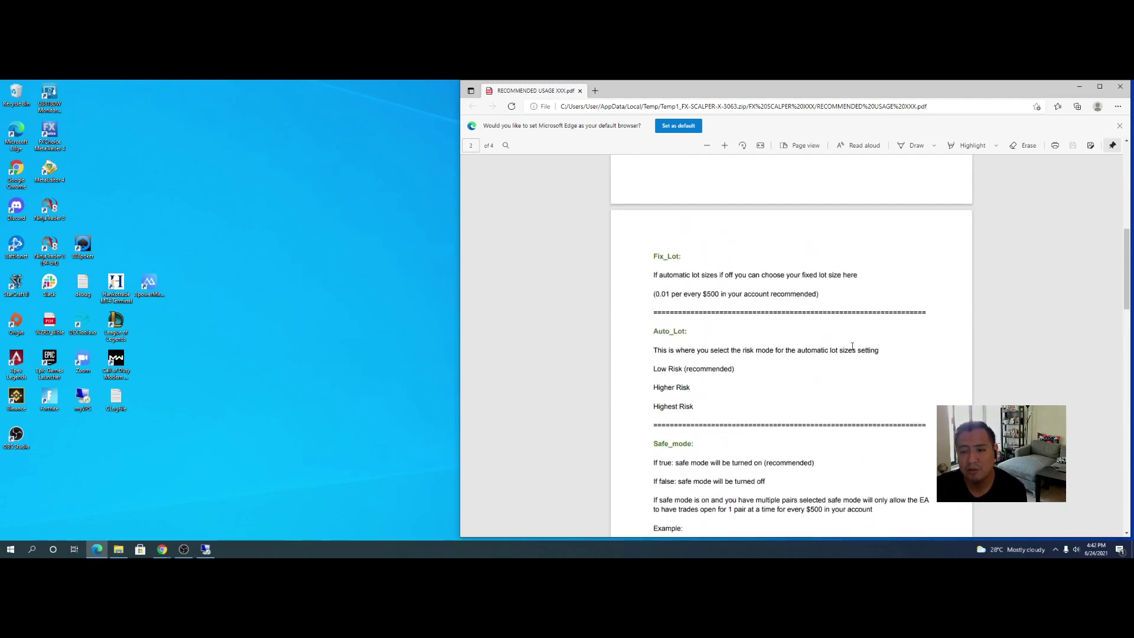
{"action": "scroll", "coordinate": [852, 349], "scroll_direction": "up", "scroll_amount": 3}
{"action": "scroll", "coordinate": [853, 352], "scroll_direction": "down", "scroll_amount": 6}
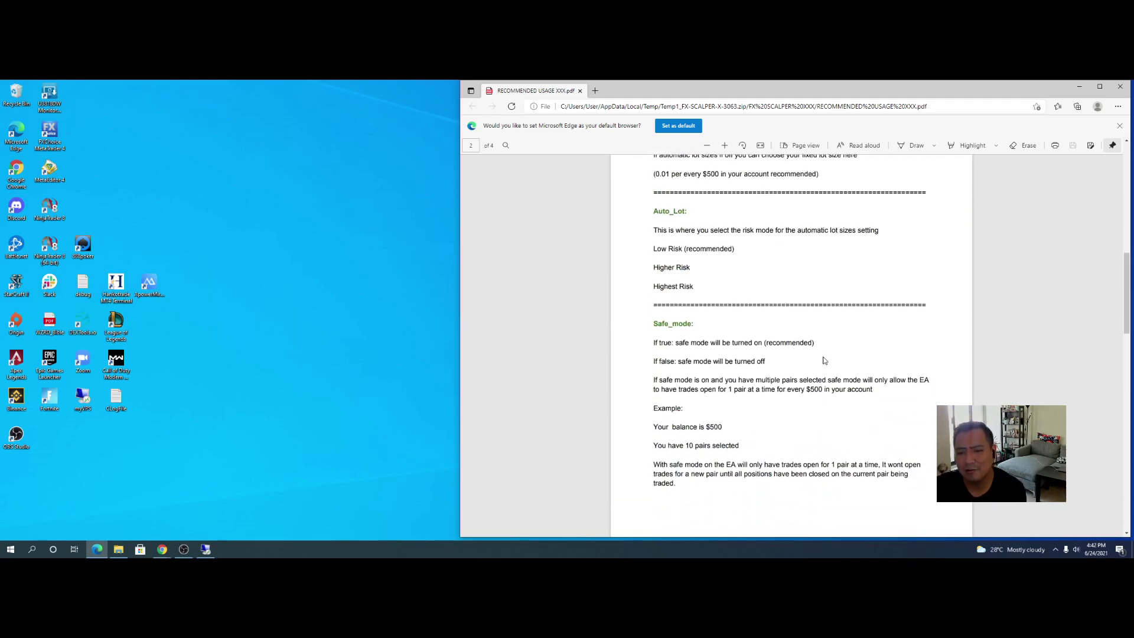
{"action": "scroll", "coordinate": [824, 360], "scroll_direction": "down", "scroll_amount": 3}
{"action": "scroll", "coordinate": [724, 298], "scroll_direction": "up", "scroll_amount": 1}
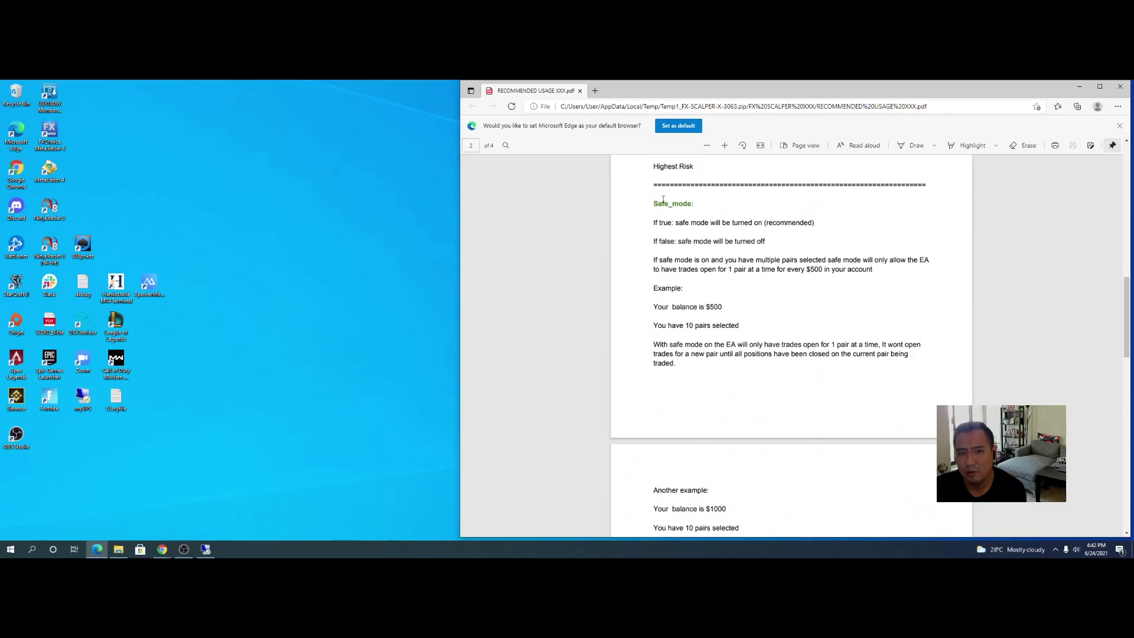
{"action": "left_click", "coordinate": [206, 550]}
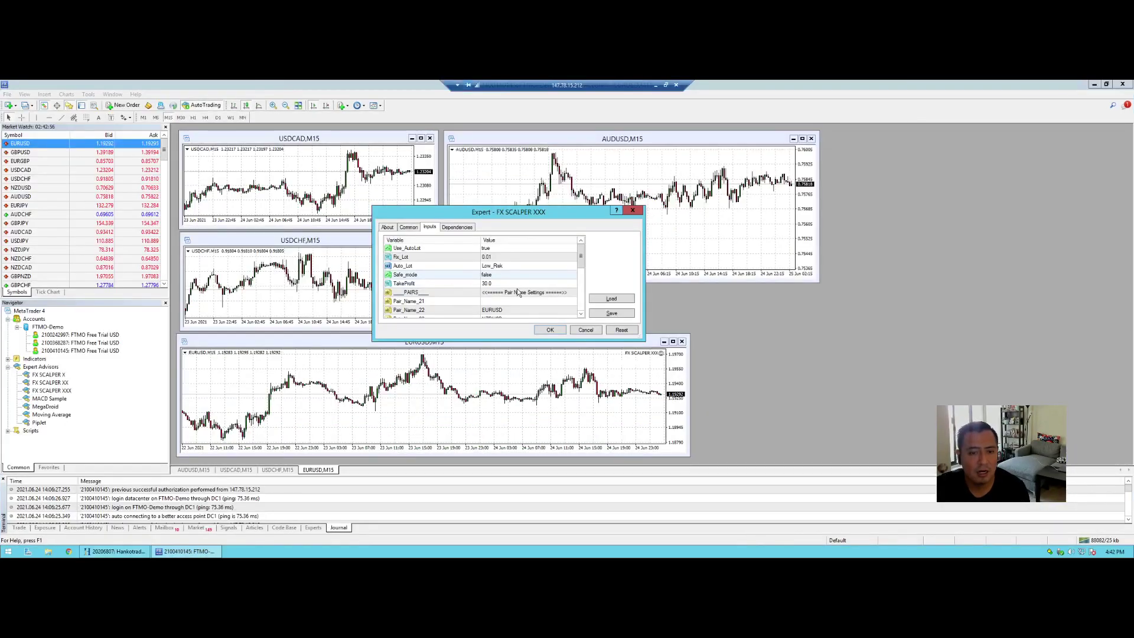
Scroll the FX SCALPER XXX Inputs list to Safe_mode and set it to false
{"action": "scroll", "coordinate": [580, 258], "scroll_direction": "down", "scroll_amount": 2}
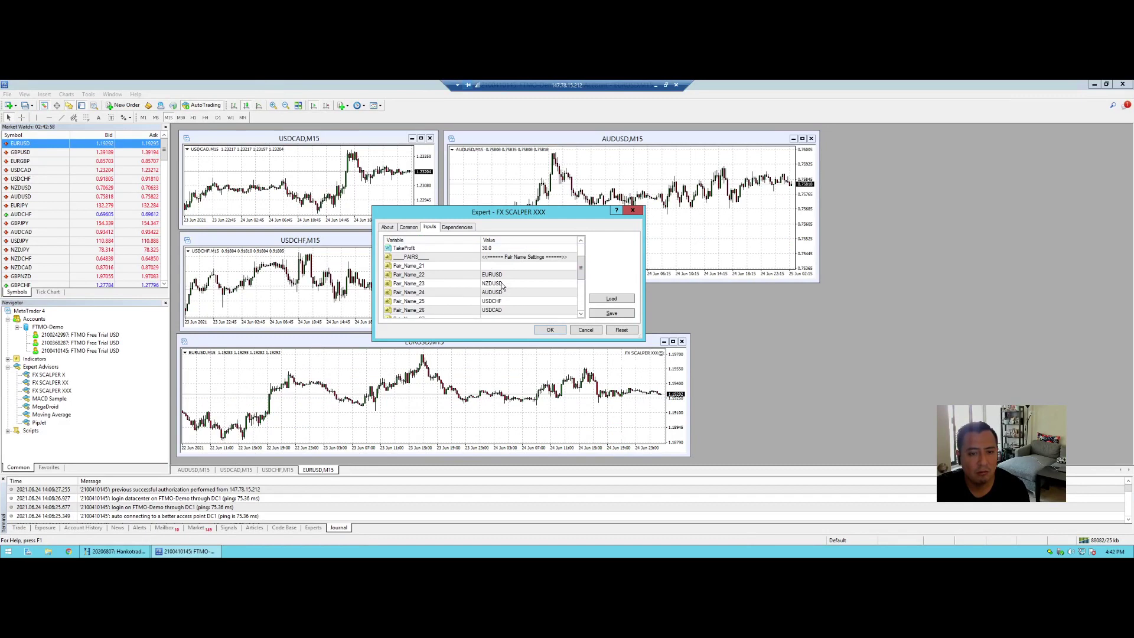
{"action": "scroll", "coordinate": [580, 273], "scroll_direction": "down", "scroll_amount": 2}
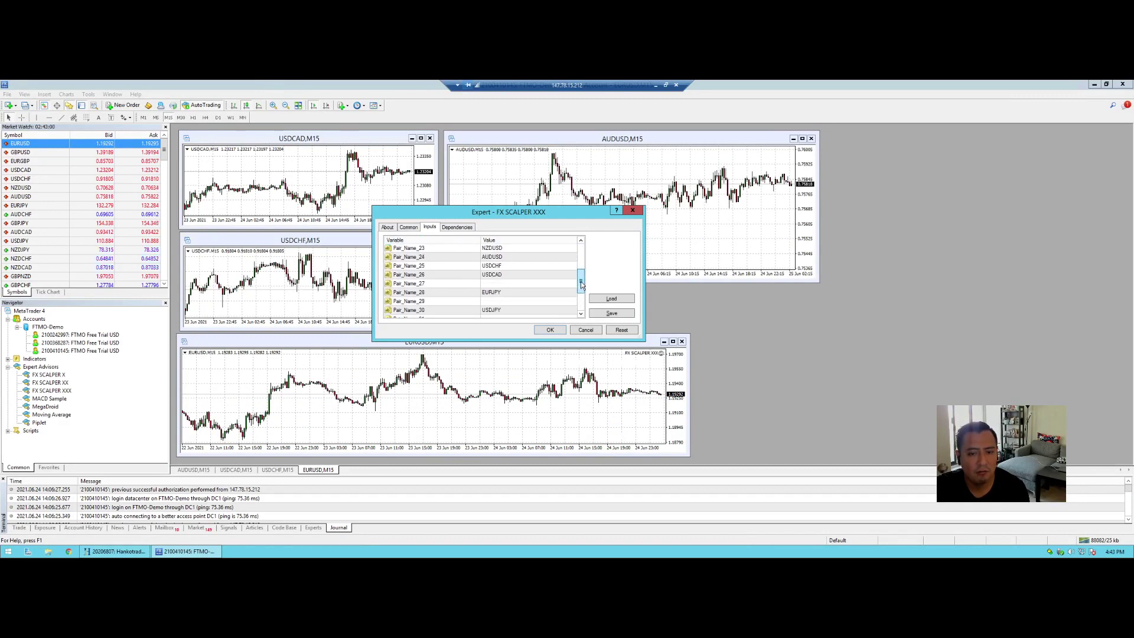
{"action": "left_click_drag", "start_coordinate": [581, 288], "coordinate": [583, 252]}
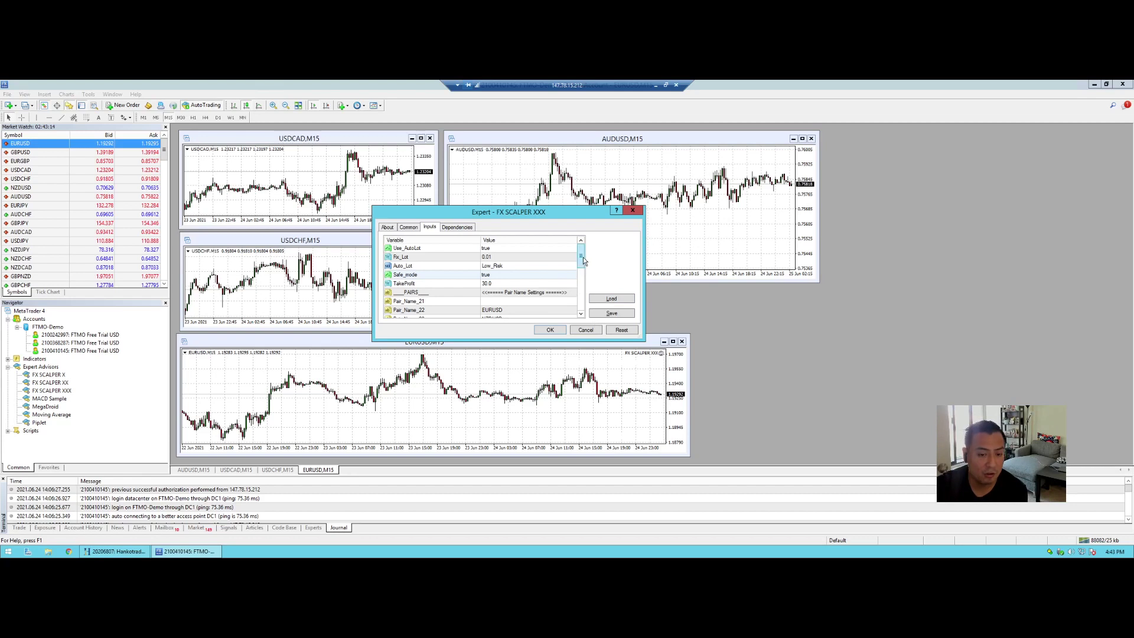
{"action": "mouse_move", "coordinate": [581, 260]}
{"action": "left_mouse_down"}
{"action": "mouse_move", "coordinate": [582, 277]}
{"action": "mouse_move", "coordinate": [591, 260]}
{"action": "left_mouse_up"}
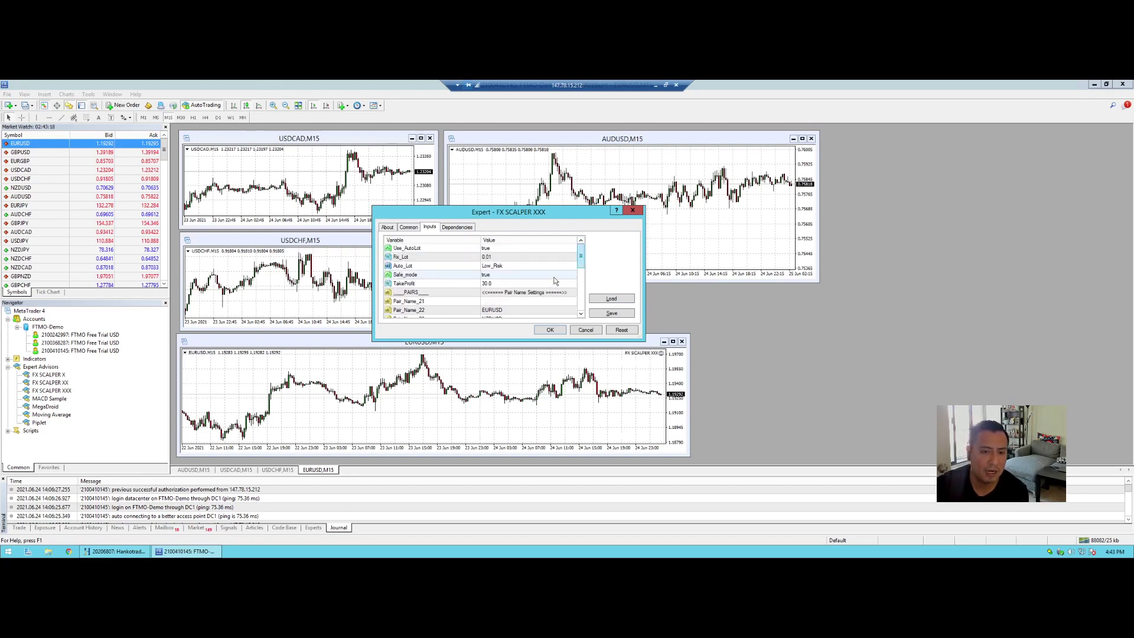
{"action": "left_click", "coordinate": [487, 276]}
{"action": "left_click", "coordinate": [488, 275]}
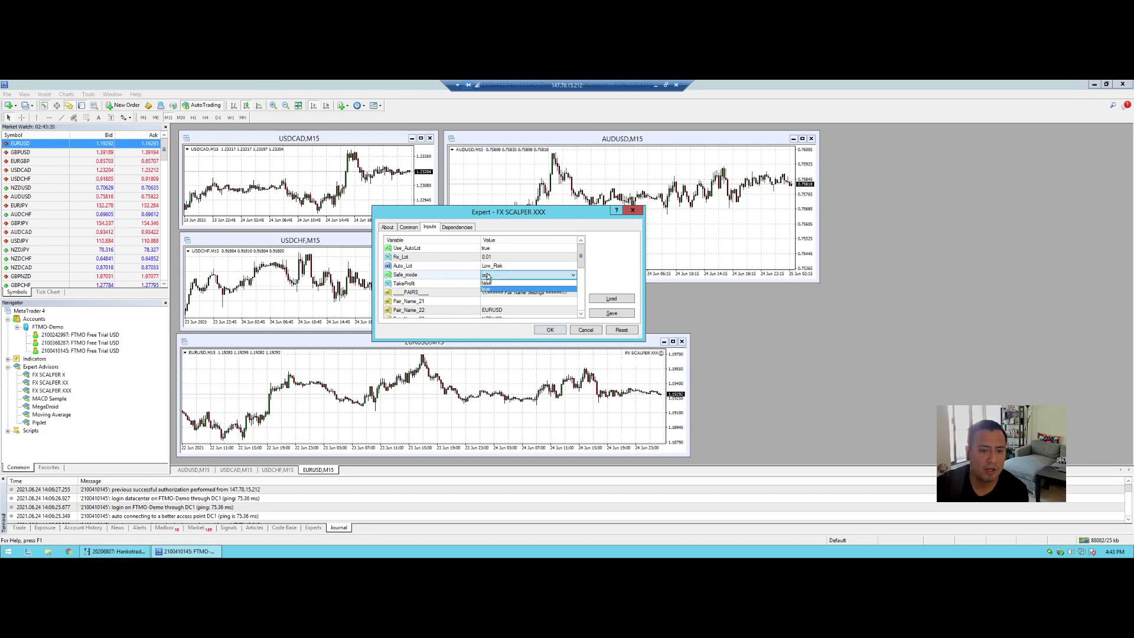
{"action": "left_click", "coordinate": [493, 289]}
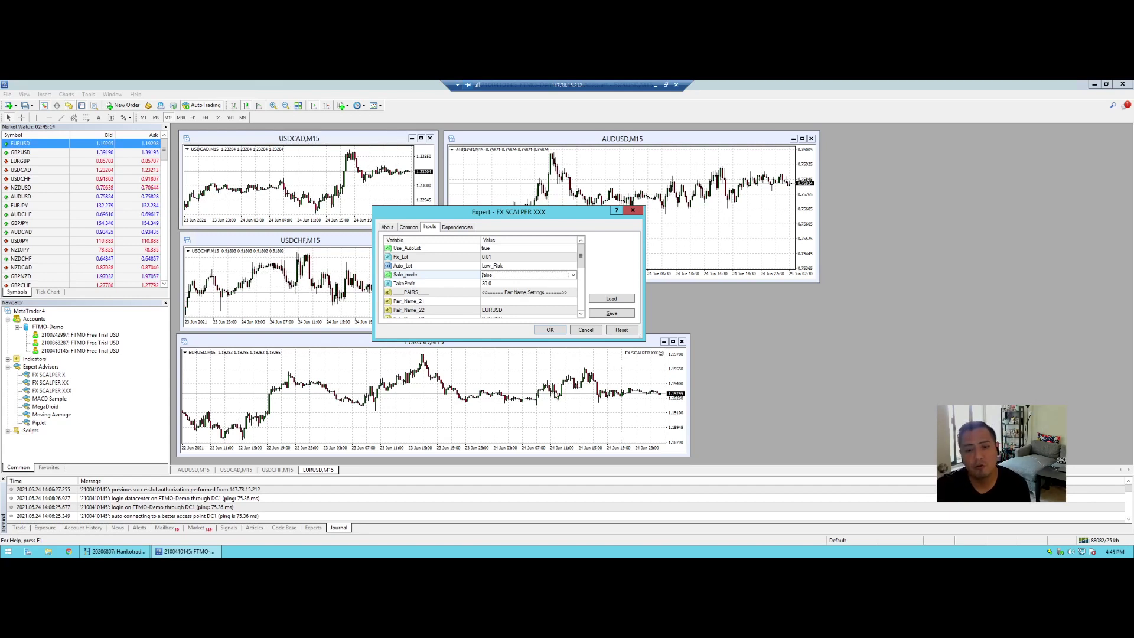
Confirm Safe_mode is false and apply the FX SCALPER XXX inputs with OK
{"action": "left_click", "coordinate": [506, 278]}
{"action": "left_click", "coordinate": [489, 280]}
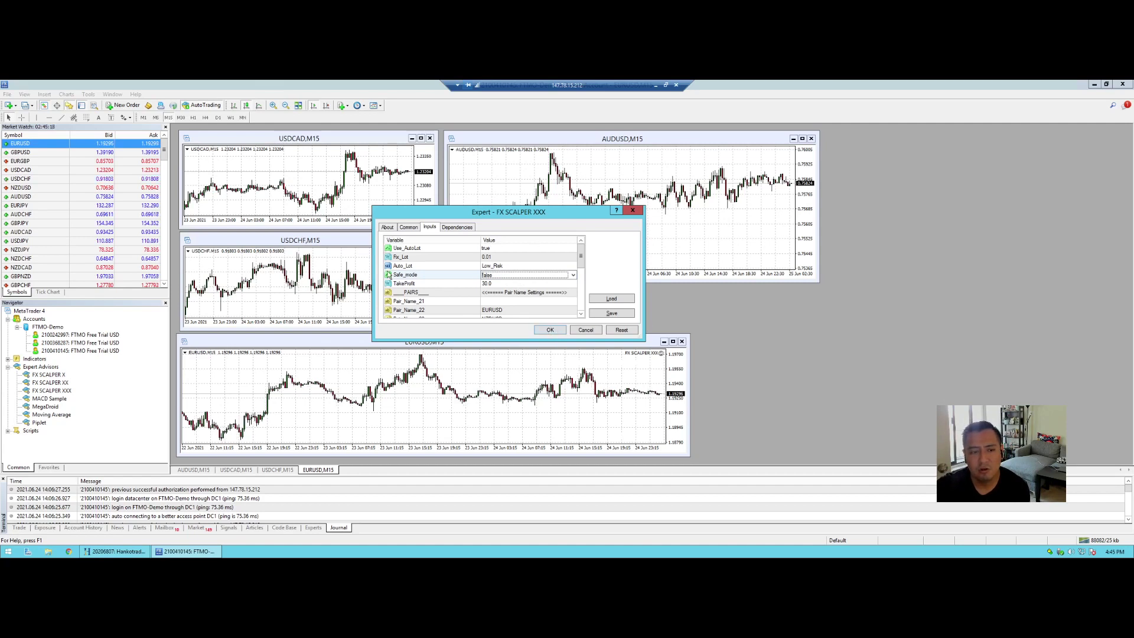
{"action": "left_click", "coordinate": [500, 279]}
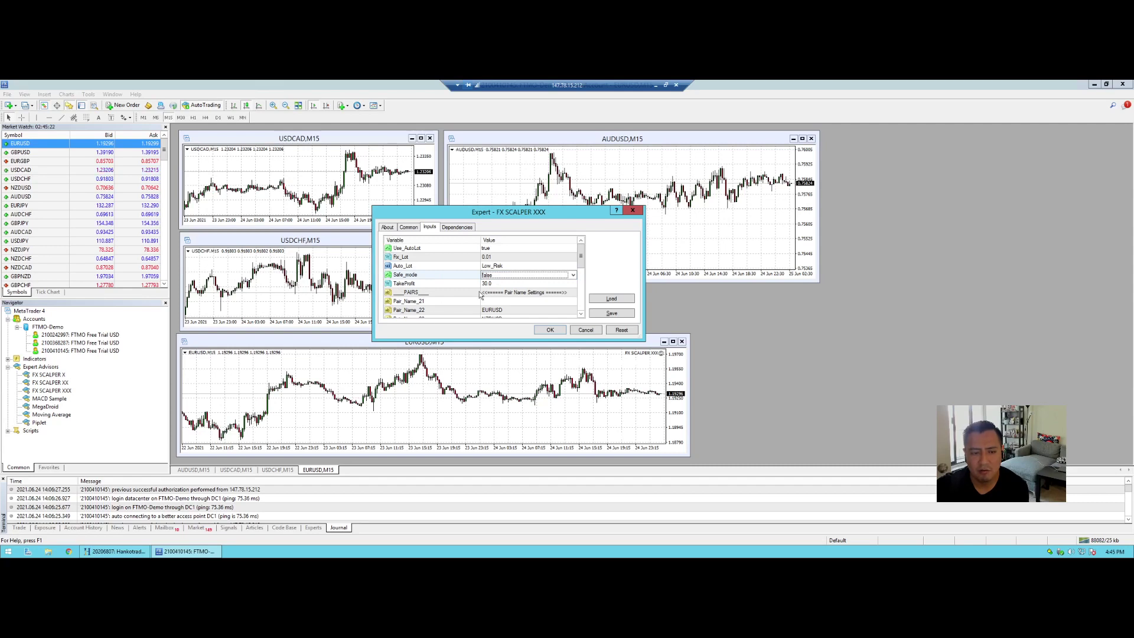
{"action": "mouse_move", "coordinate": [584, 263]}
{"action": "left_mouse_down"}
{"action": "mouse_move", "coordinate": [581, 277]}
{"action": "mouse_move", "coordinate": [583, 248]}
{"action": "left_mouse_up"}
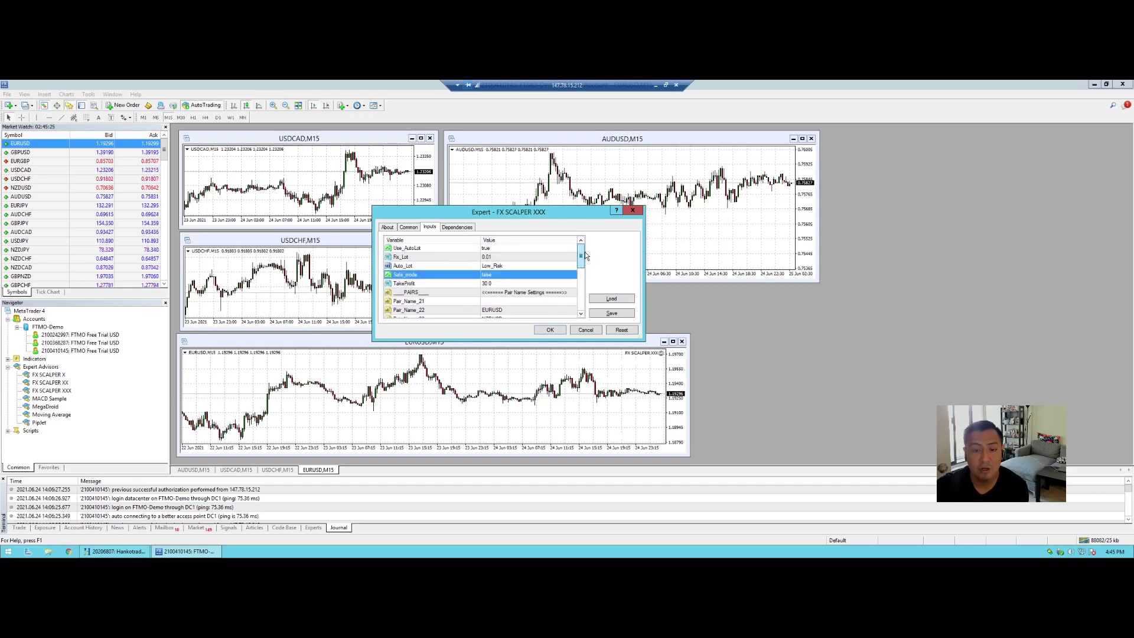
{"action": "left_click", "coordinate": [551, 331]}
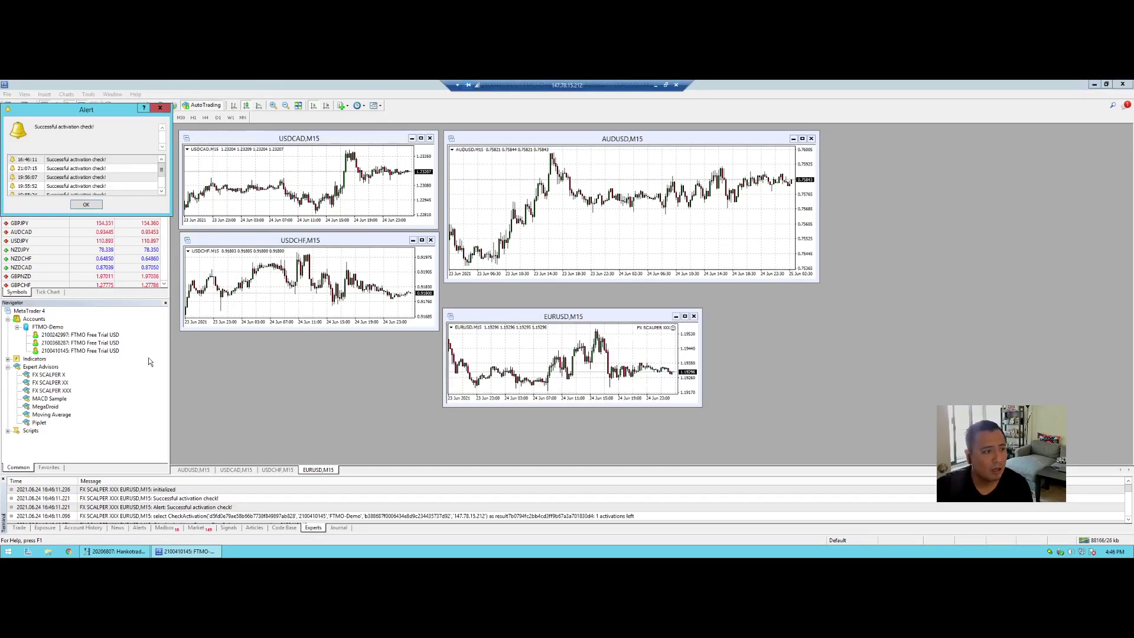
Dismiss the activation alert and check the Journal's FX SCALPER XXX loaded and removed entries
{"action": "left_click", "coordinate": [86, 205]}
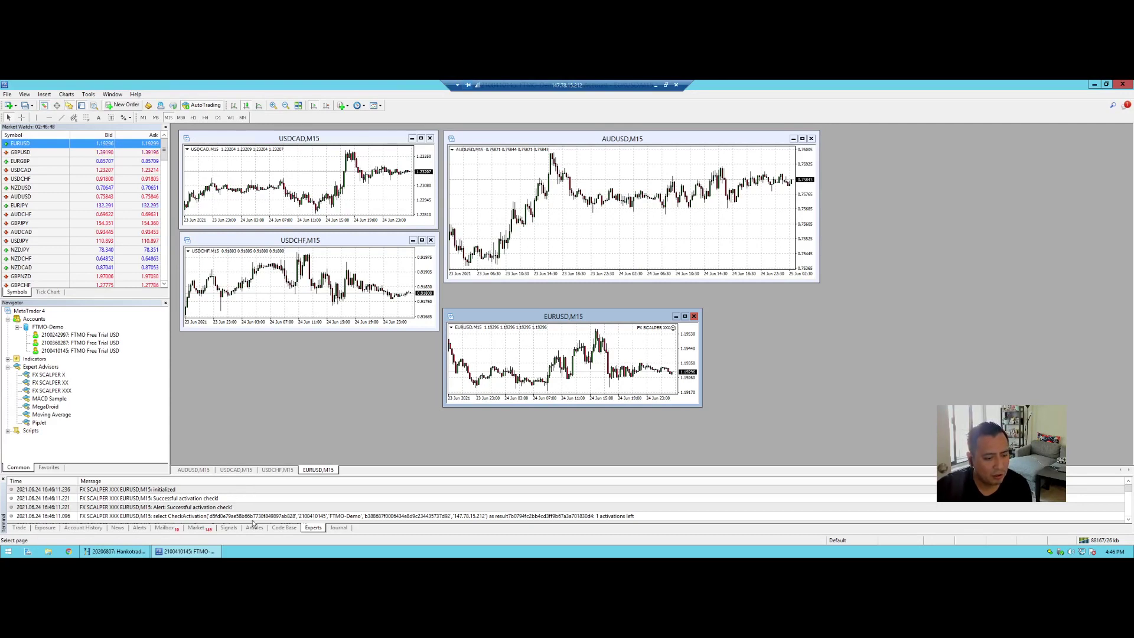
{"action": "left_click", "coordinate": [343, 530]}
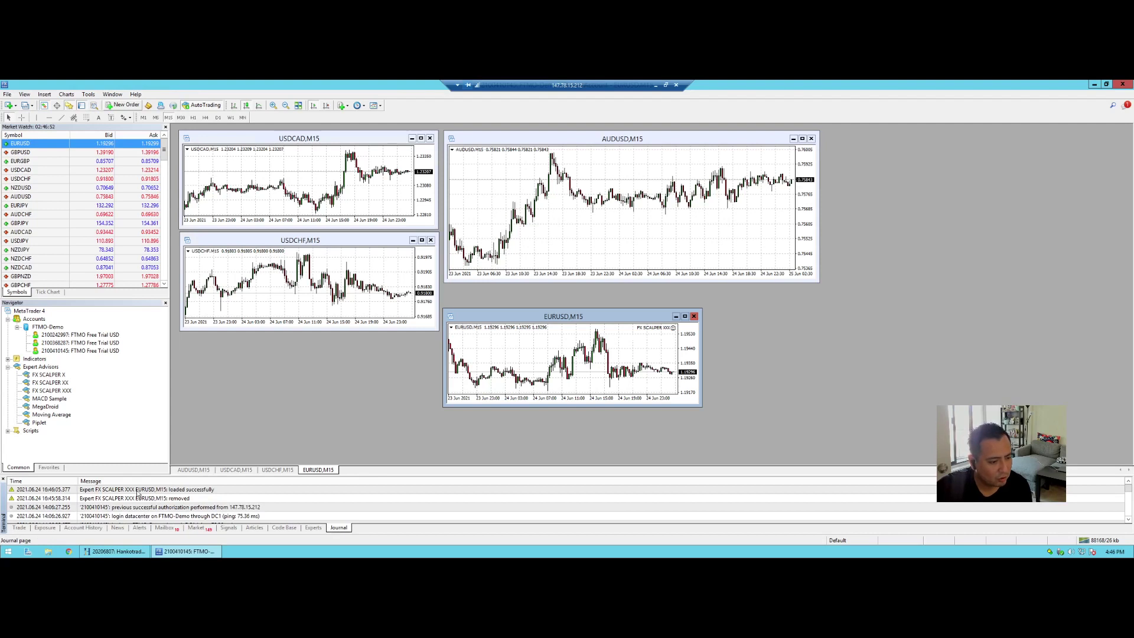
{"action": "left_click", "coordinate": [96, 490]}
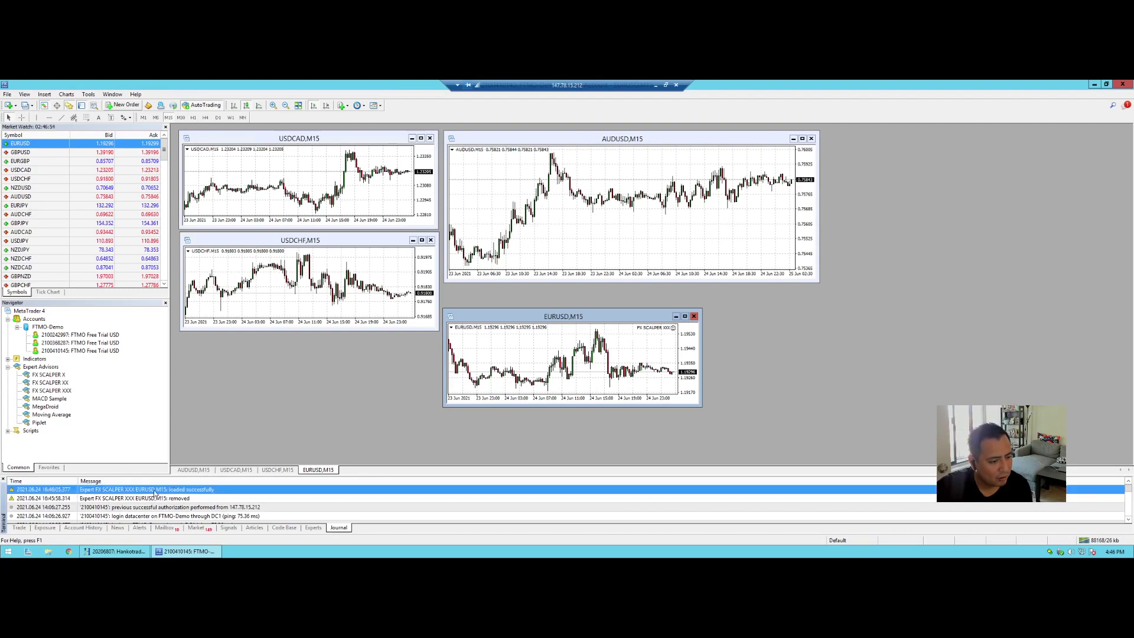
{"action": "left_click", "coordinate": [199, 499]}
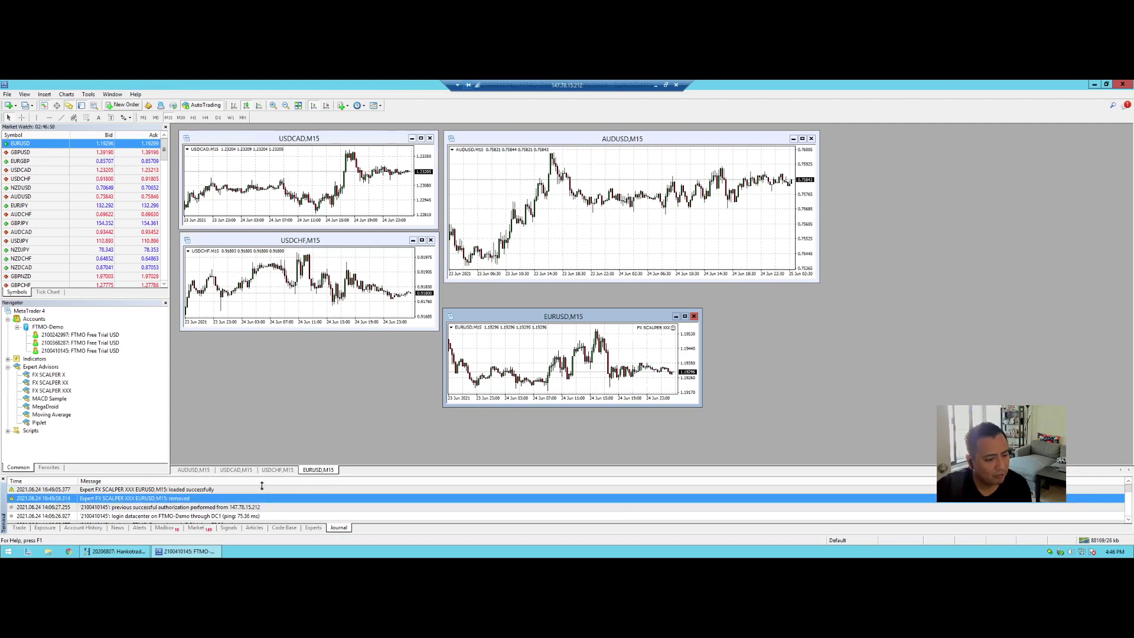
{"action": "scroll", "coordinate": [200, 516], "scroll_direction": "down", "scroll_amount": 1}
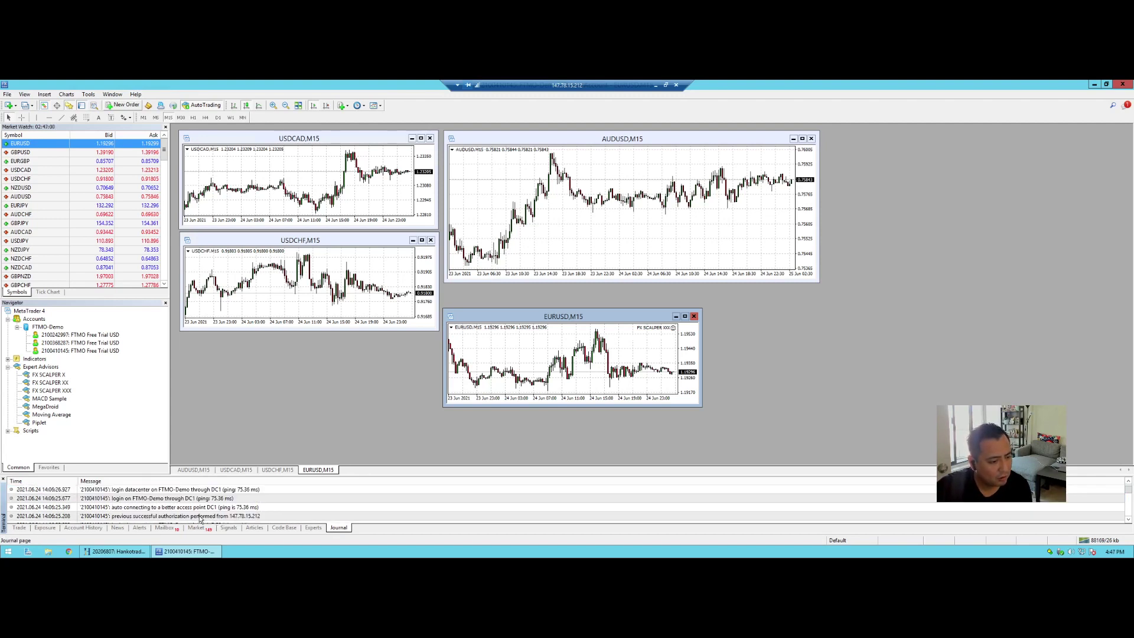
{"action": "scroll", "coordinate": [200, 516], "scroll_direction": "up", "scroll_amount": 1}
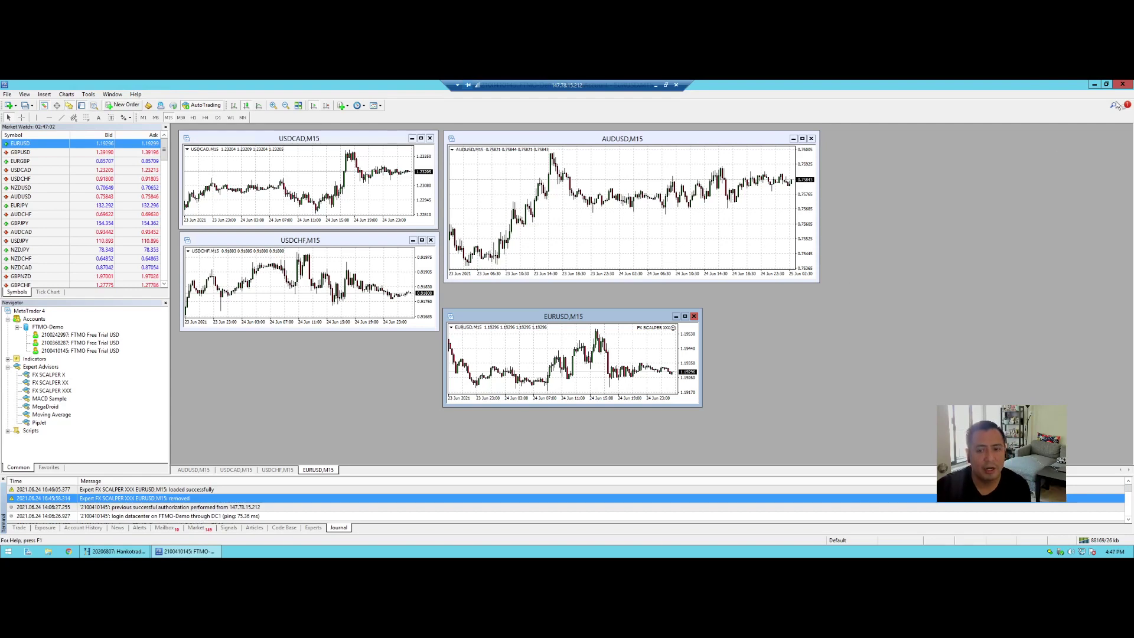
Disconnect the remote desktop session and close the usage-guide PDF
{"action": "left_click", "coordinate": [677, 86]}
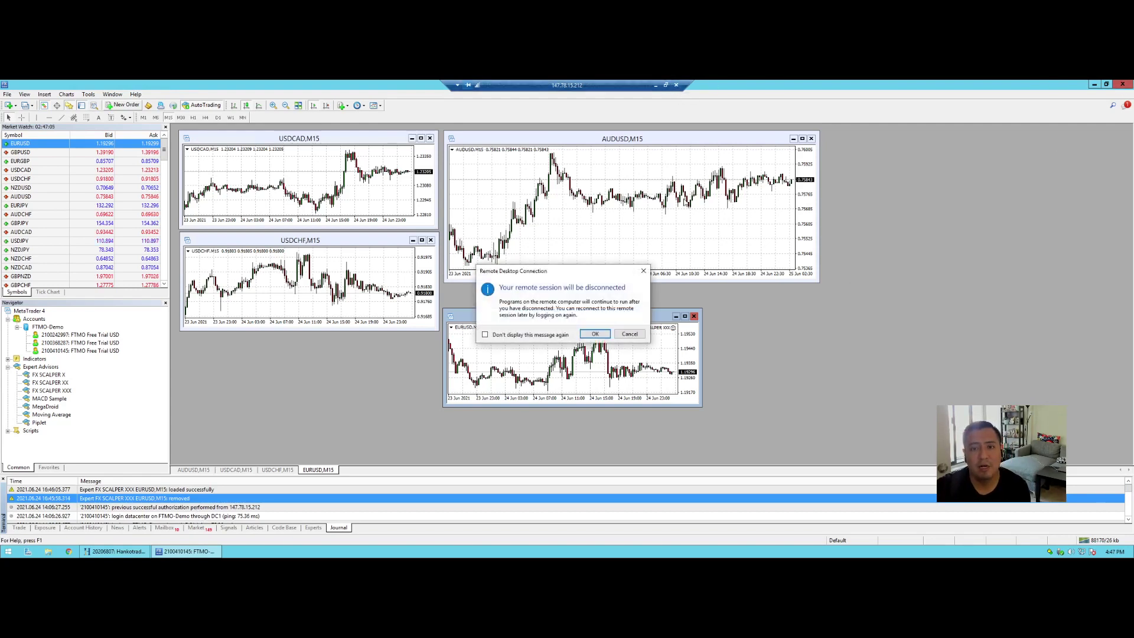
{"action": "left_click", "coordinate": [600, 332]}
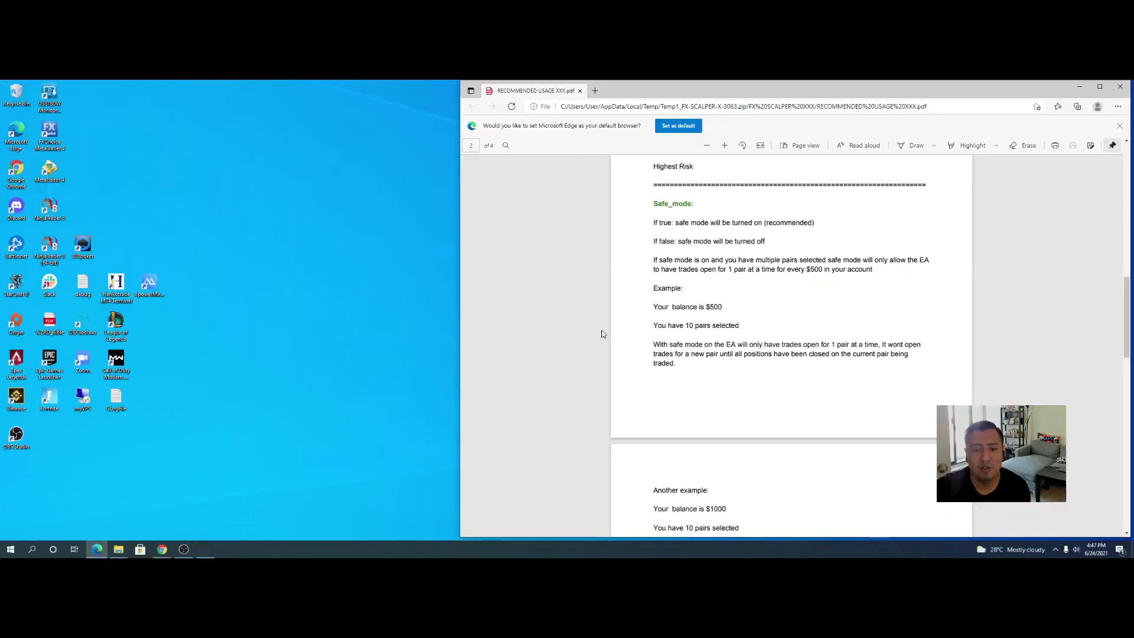
{"action": "left_click", "coordinate": [1120, 86]}
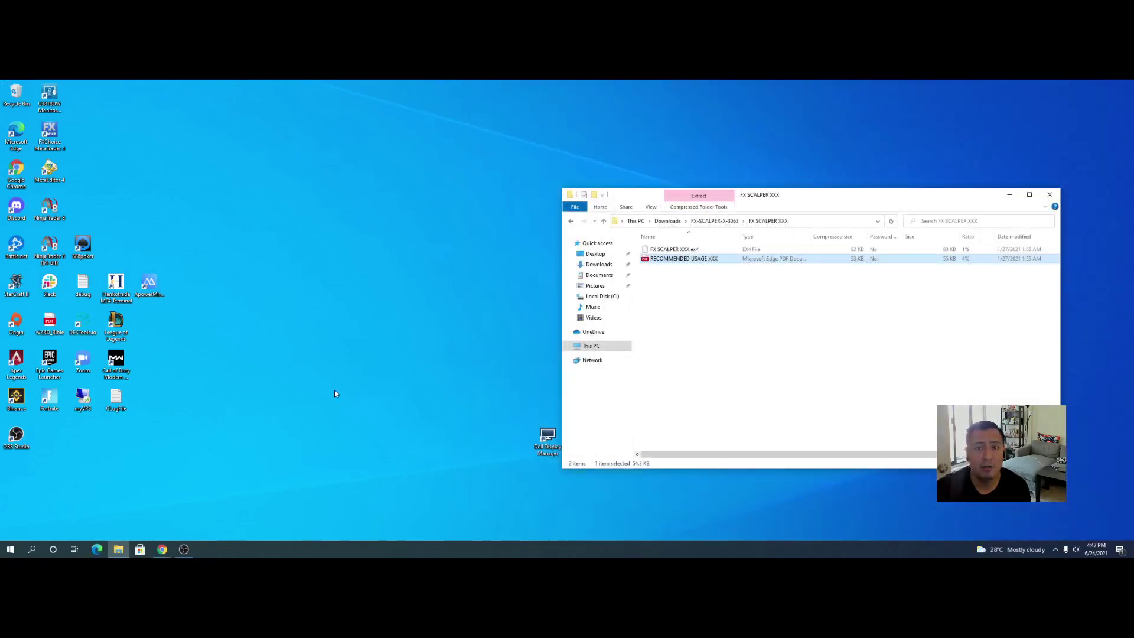
Bring the FTMO Account MetriX Chrome window forward and maximize it
{"action": "mouse_move", "coordinate": [162, 549]}
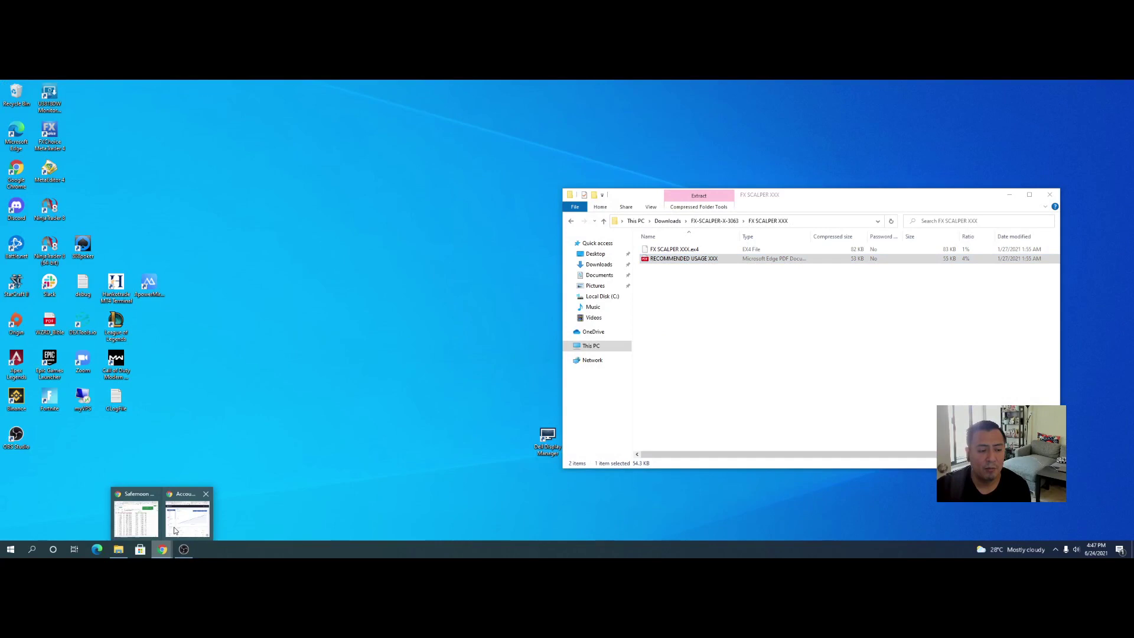
{"action": "left_click", "coordinate": [186, 514]}
{"action": "left_click", "coordinate": [571, 93]}
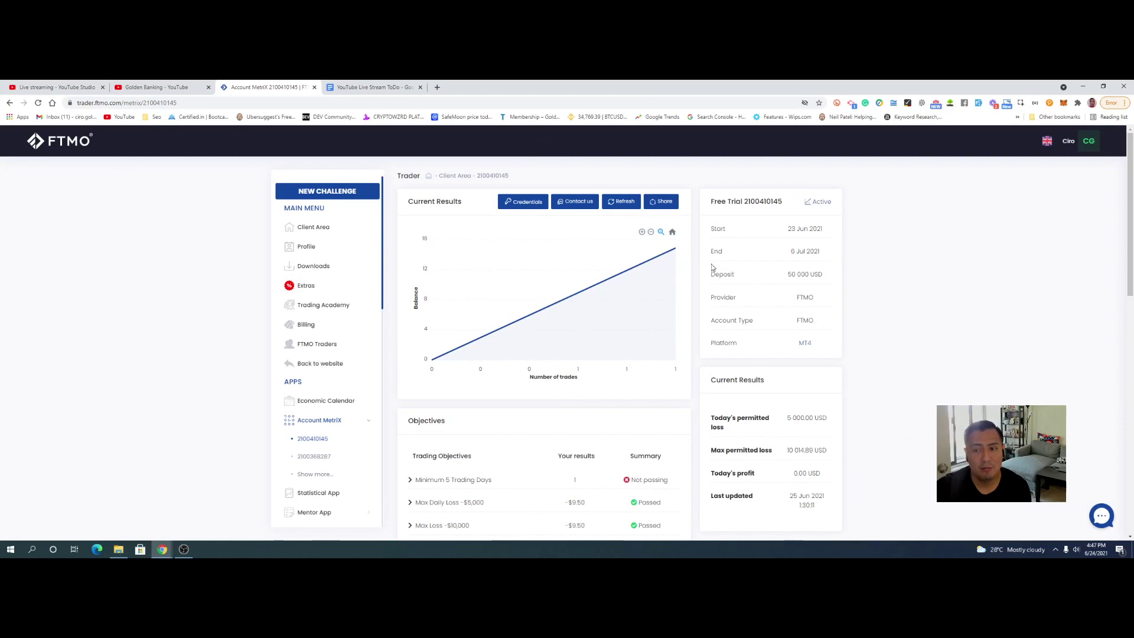
{"action": "scroll", "coordinate": [721, 269], "scroll_direction": "down", "scroll_amount": 2}
{"action": "scroll", "coordinate": [731, 273], "scroll_direction": "down", "scroll_amount": 5}
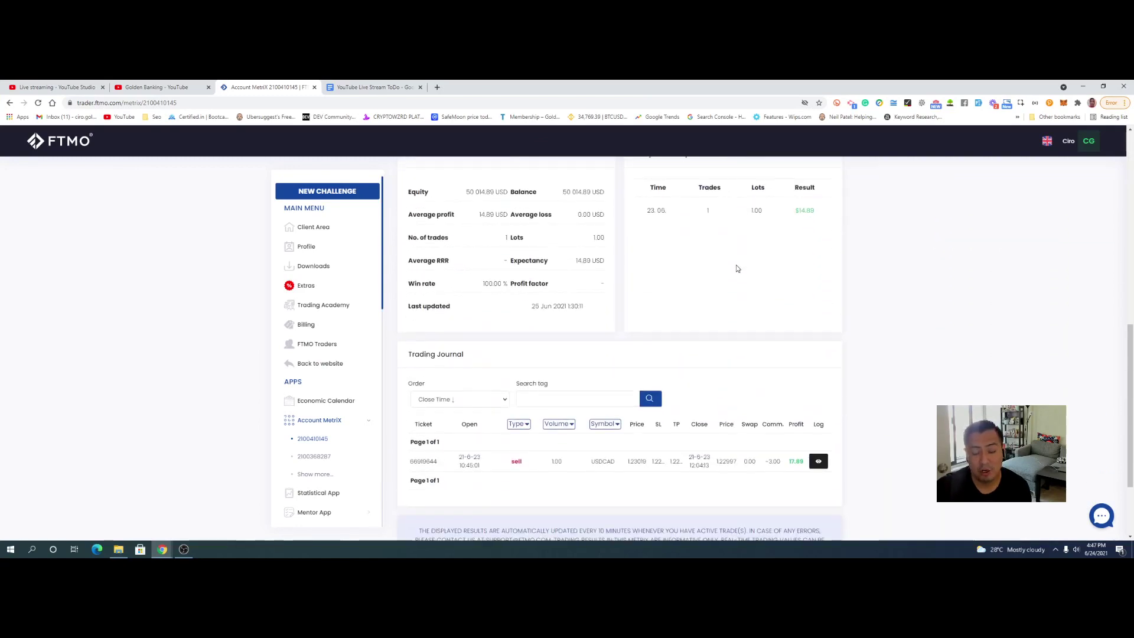
{"action": "scroll", "coordinate": [737, 269], "scroll_direction": "up", "scroll_amount": 7}
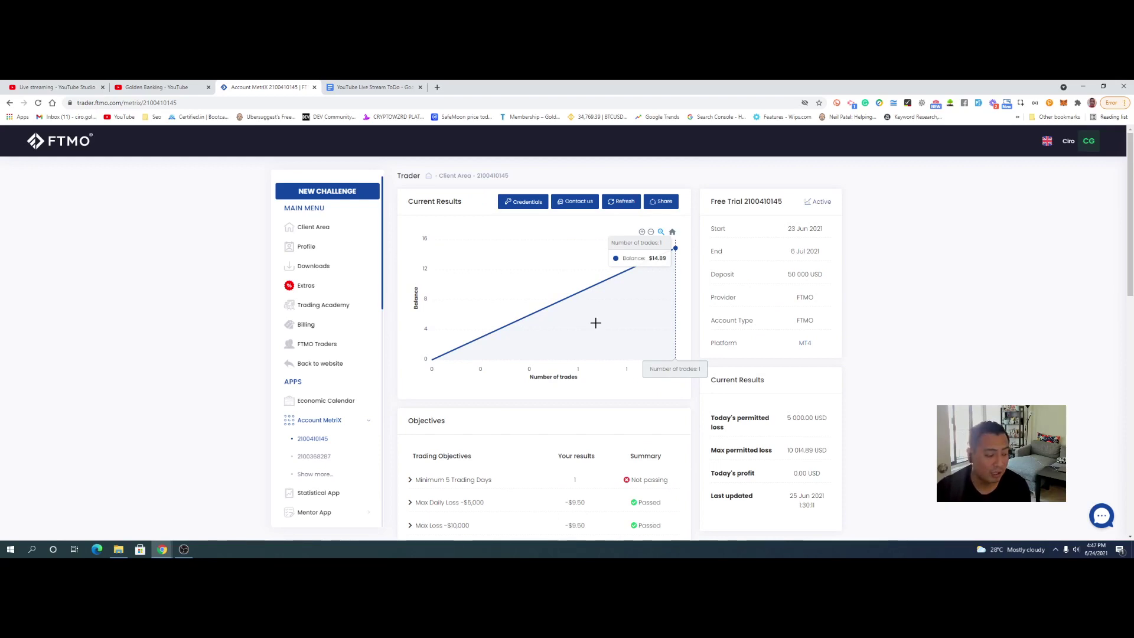
{"action": "scroll", "coordinate": [595, 323], "scroll_direction": "down", "scroll_amount": 10}
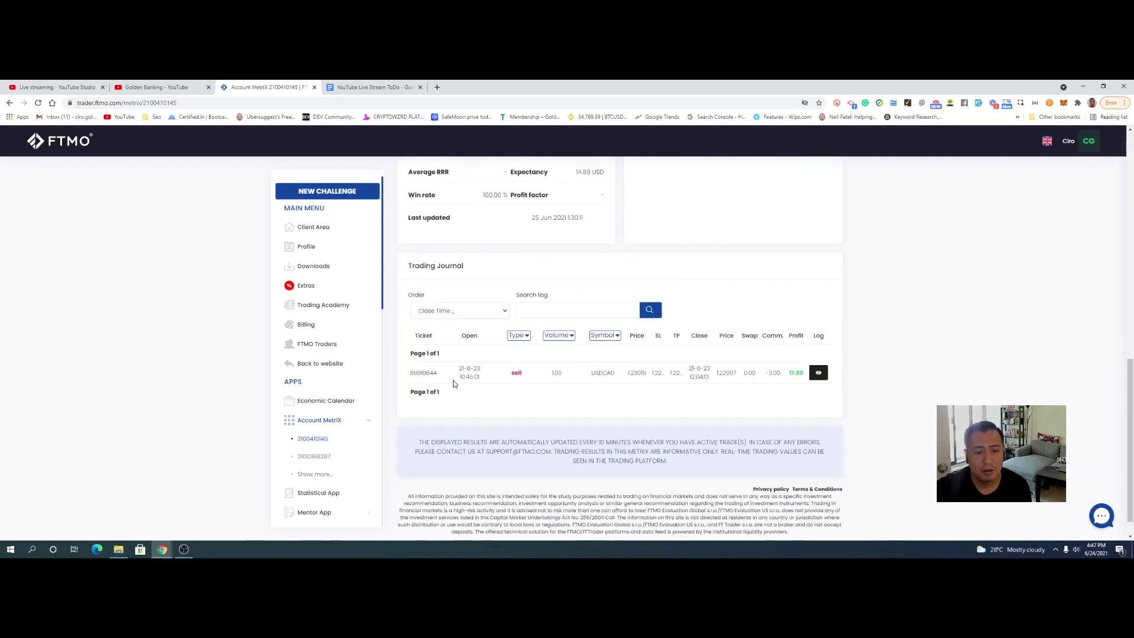
{"action": "scroll", "coordinate": [612, 383], "scroll_direction": "up", "scroll_amount": 8}
{"action": "scroll", "coordinate": [612, 380], "scroll_direction": "up", "scroll_amount": 2}
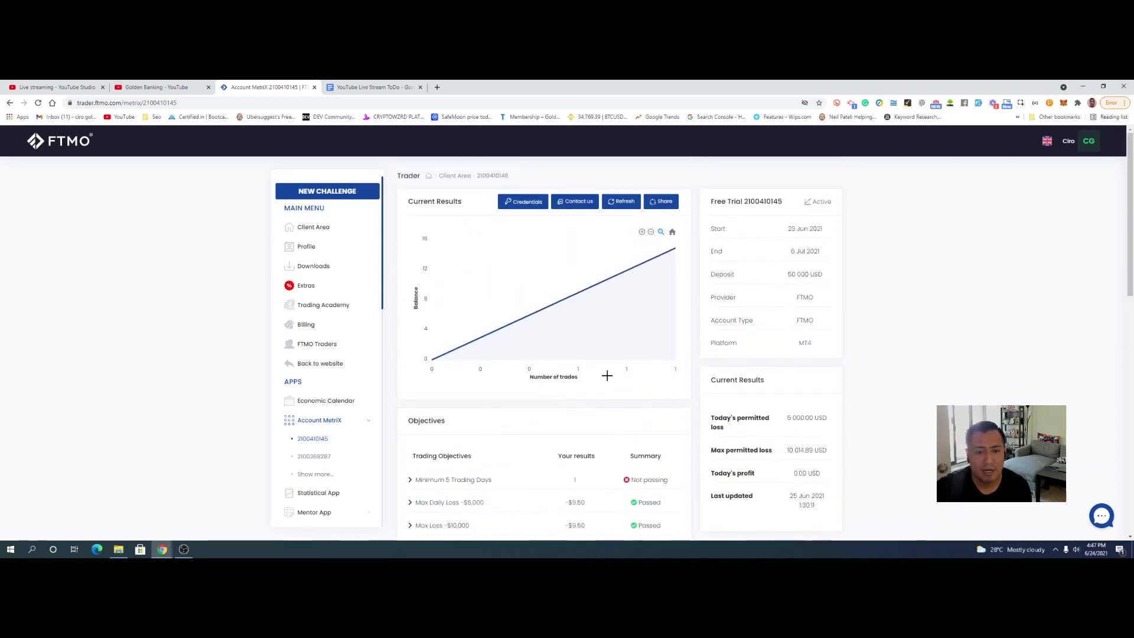
{"action": "scroll", "coordinate": [603, 376], "scroll_direction": "down", "scroll_amount": 2}
{"action": "scroll", "coordinate": [600, 376], "scroll_direction": "up", "scroll_amount": 2}
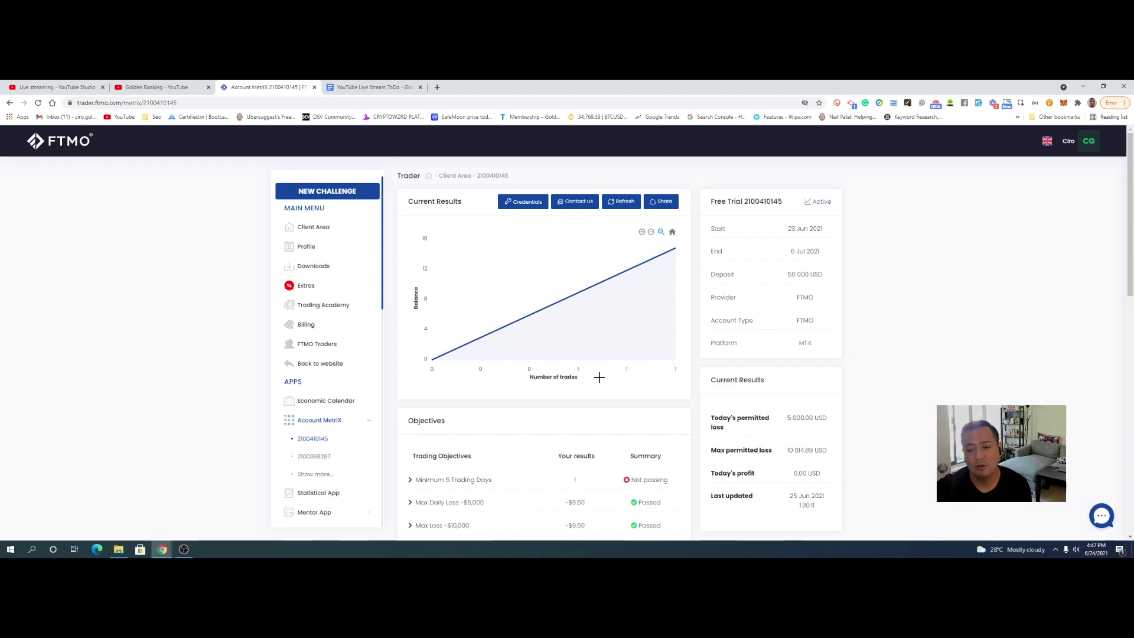
{"action": "scroll", "coordinate": [650, 434], "scroll_direction": "down", "scroll_amount": 3}
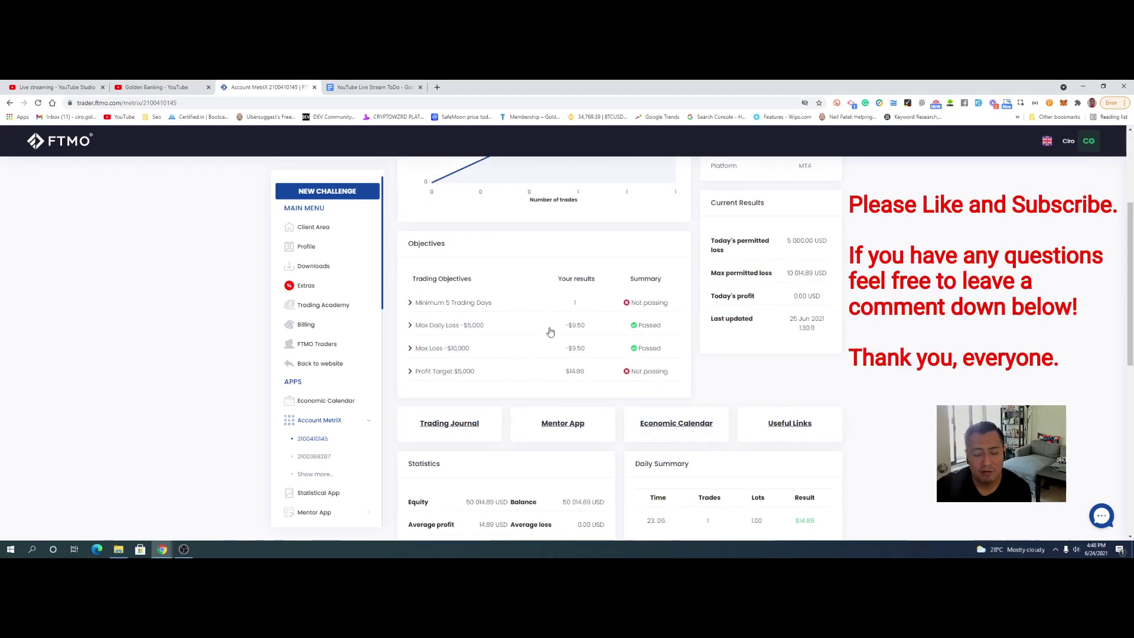
{"action": "scroll", "coordinate": [709, 352], "scroll_direction": "up", "scroll_amount": 3}
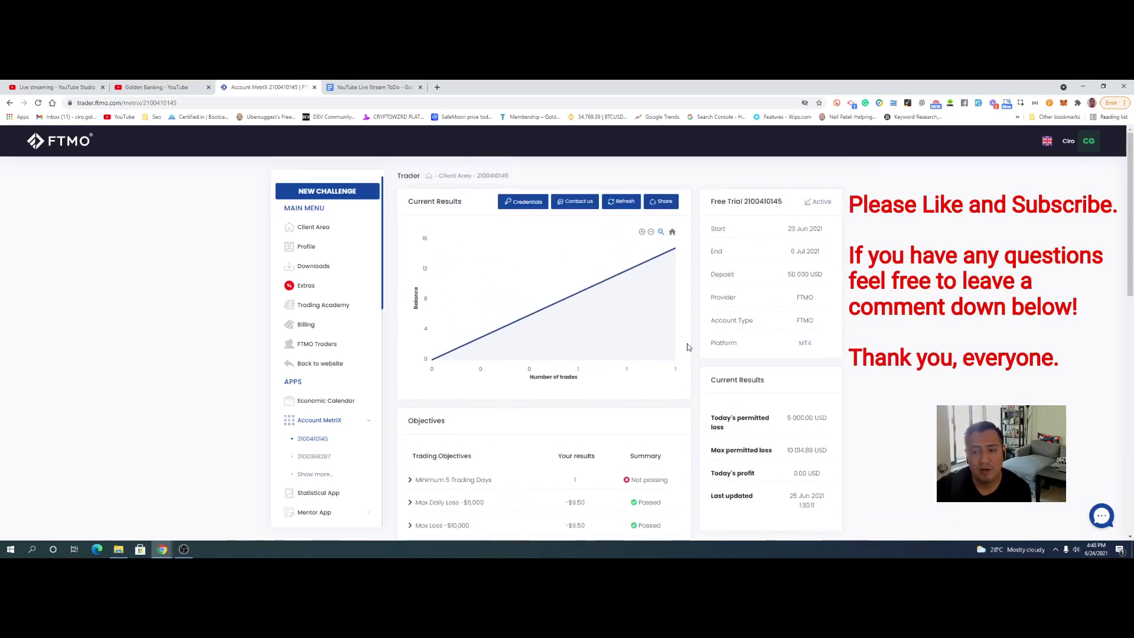